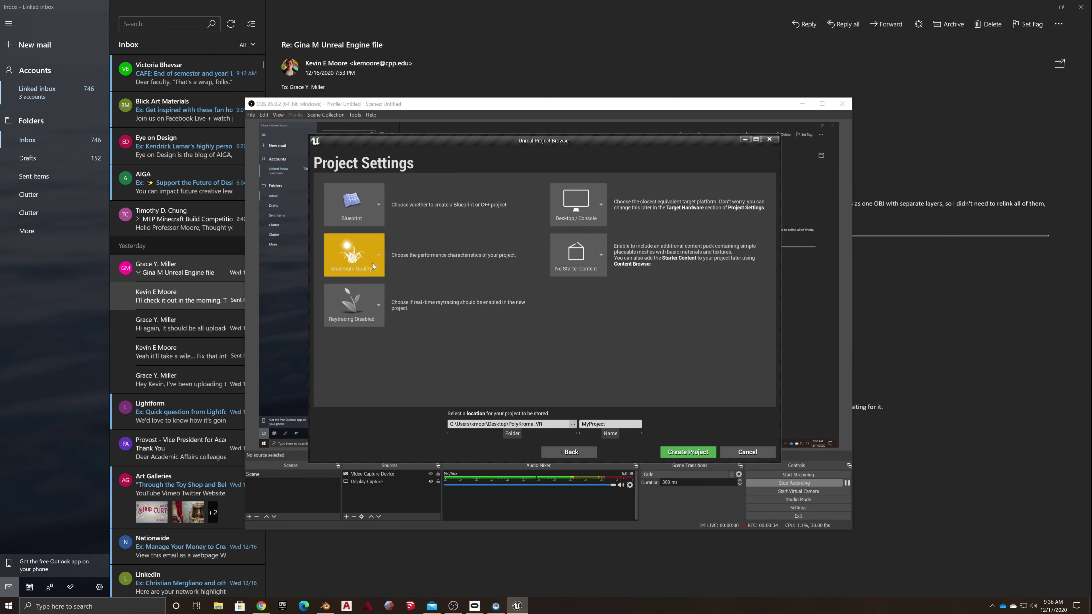
Browse to the Desktop for the project location and create a new folder there named Test.
{"action": "left_click", "coordinate": [573, 424]}
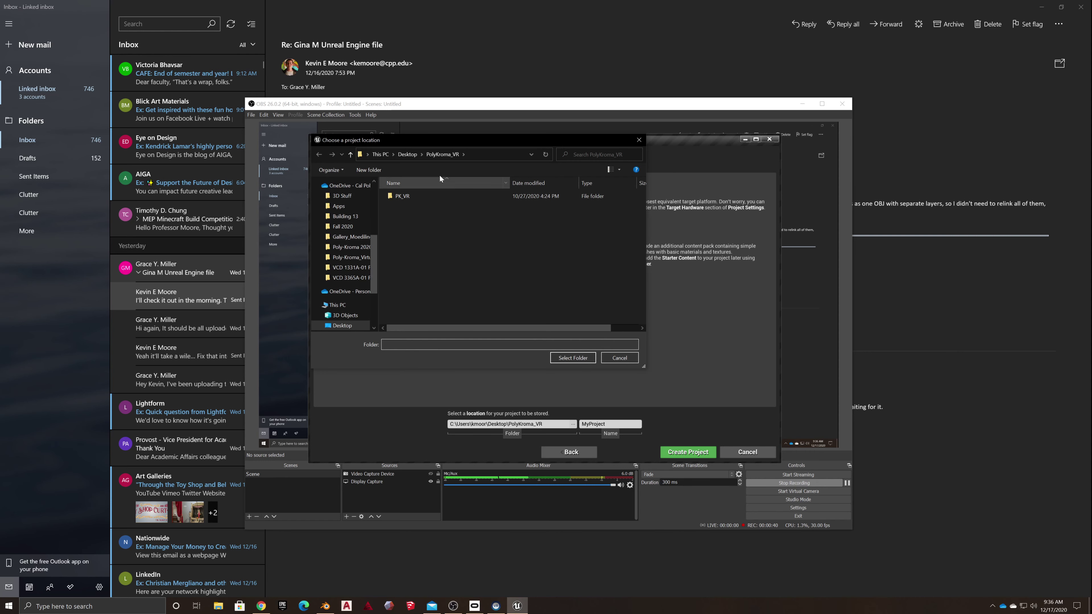
{"action": "left_click", "coordinate": [408, 154]}
{"action": "scroll", "coordinate": [500, 302], "scroll_direction": "down", "scroll_amount": 5}
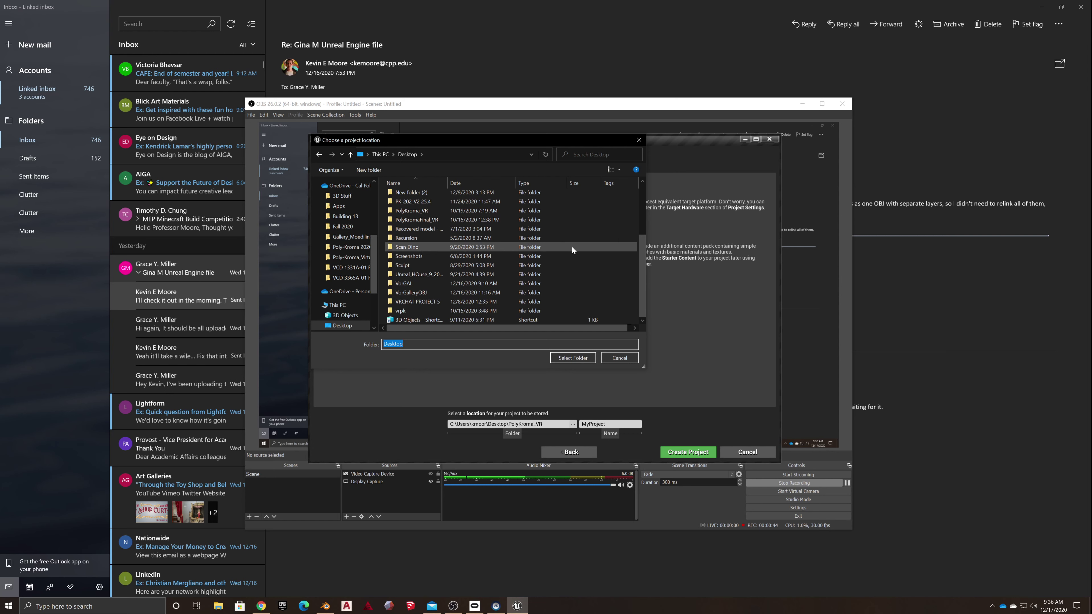
{"action": "left_click", "coordinate": [619, 169]}
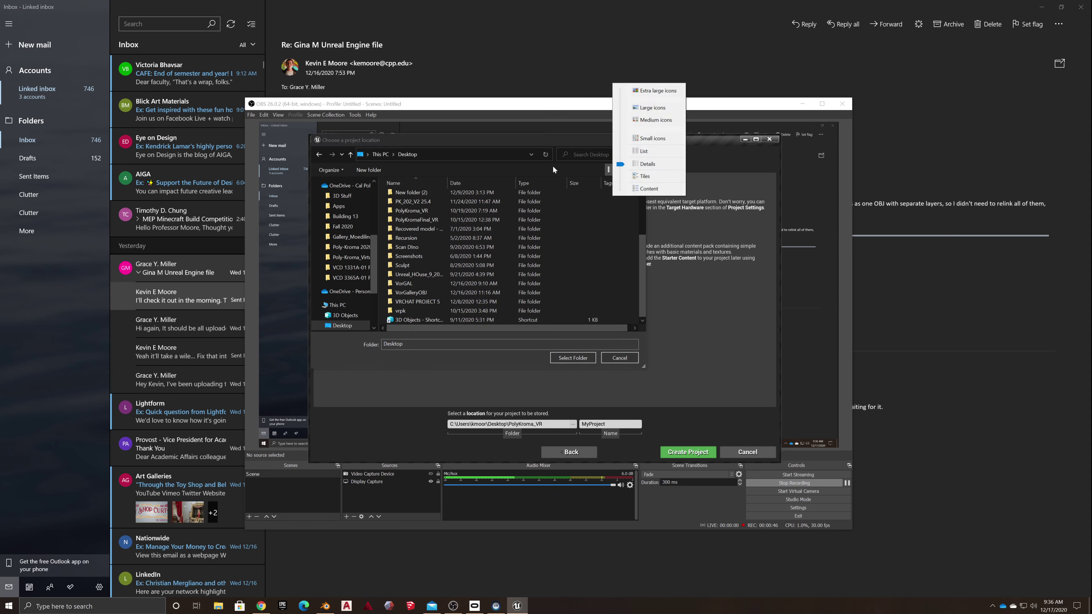
{"action": "left_click", "coordinate": [446, 167]}
{"action": "left_click", "coordinate": [475, 318]}
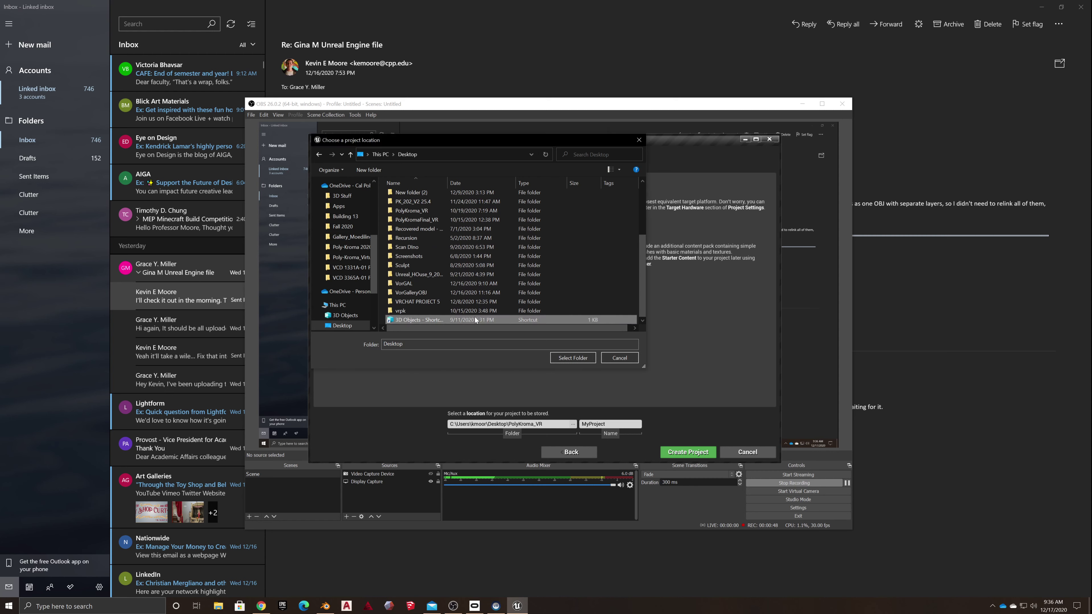
{"action": "right_click", "coordinate": [475, 318]}
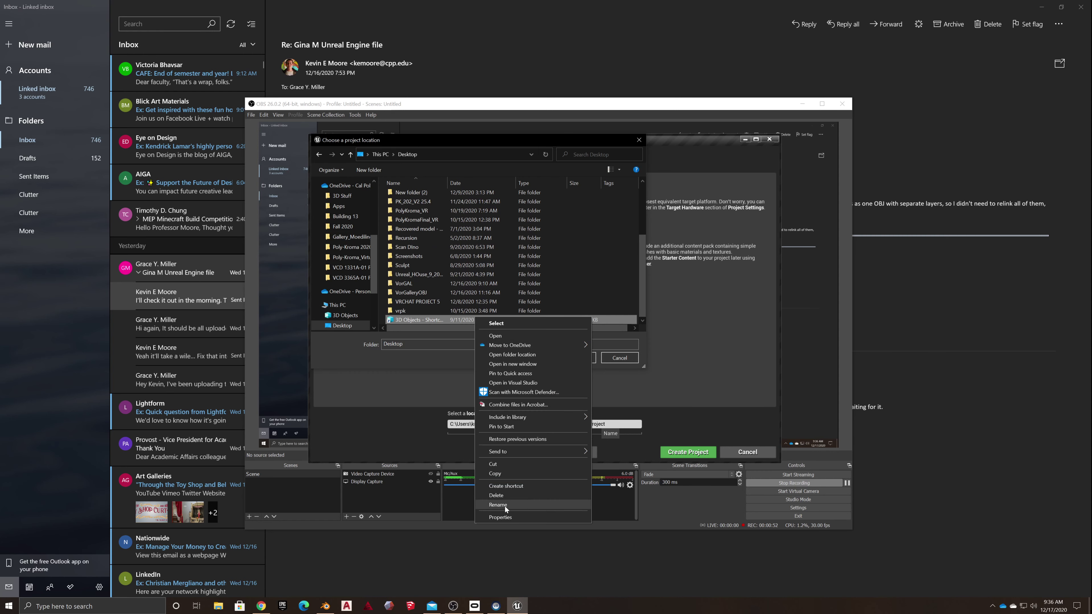
{"action": "right_click", "coordinate": [625, 277]}
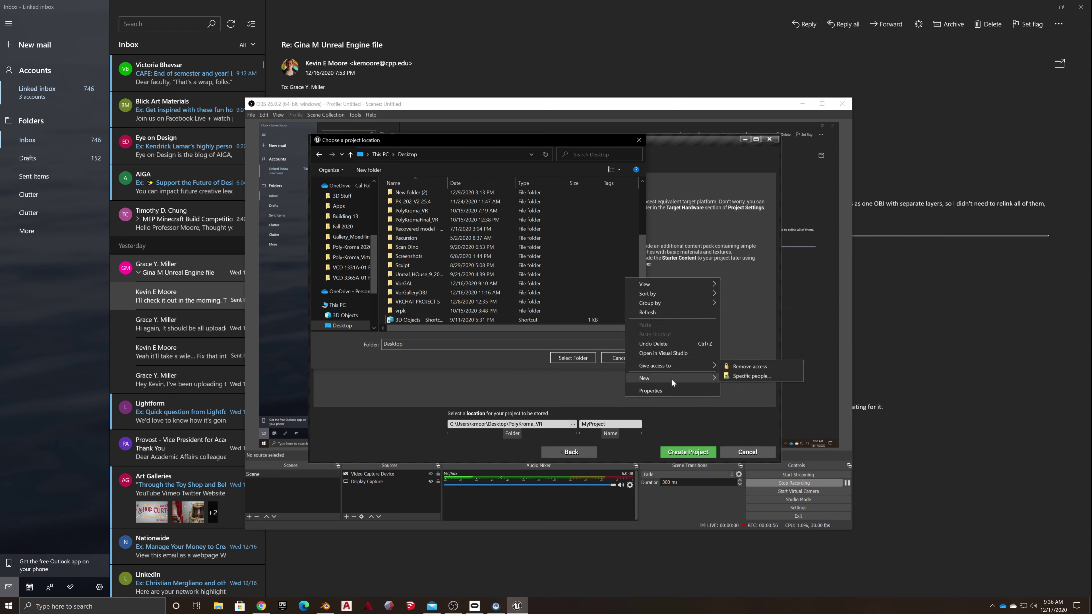
{"action": "mouse_move", "coordinate": [694, 377]}
{"action": "left_click", "coordinate": [741, 379]}
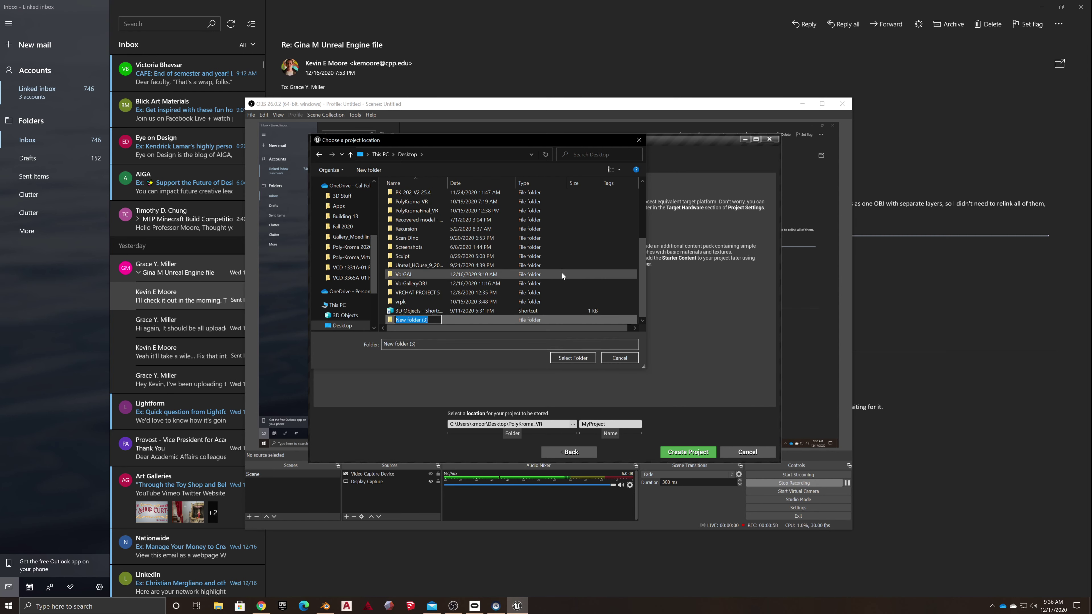
{"action": "type", "text": "Test"}
{"action": "key", "text": "Return"}
Use the new Test folder as the project location, name the project Test, and create it.
{"action": "double_click", "coordinate": [403, 320]}
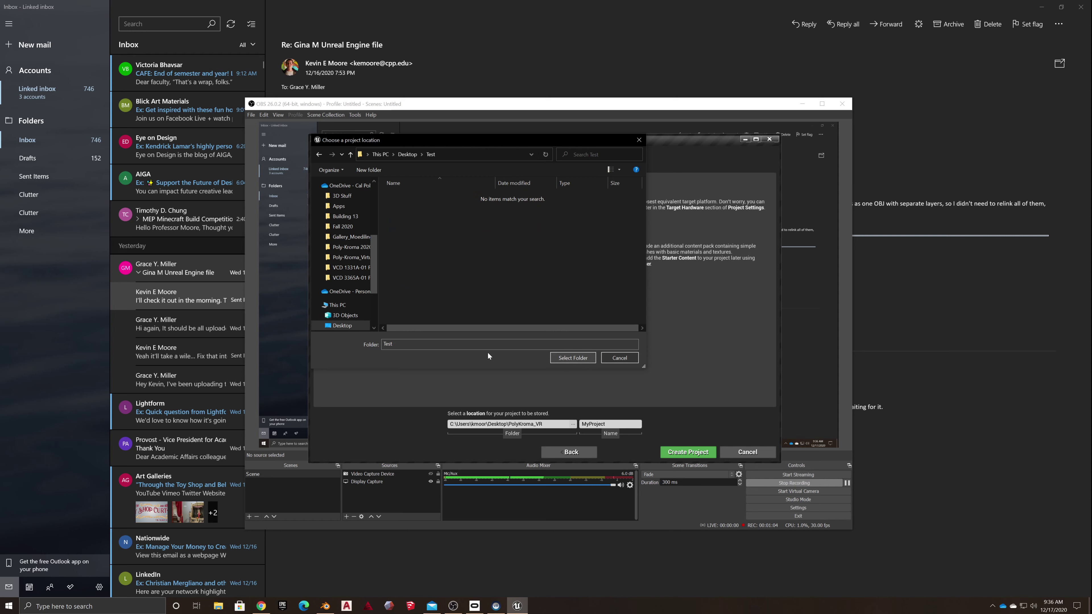
{"action": "left_click", "coordinate": [566, 359]}
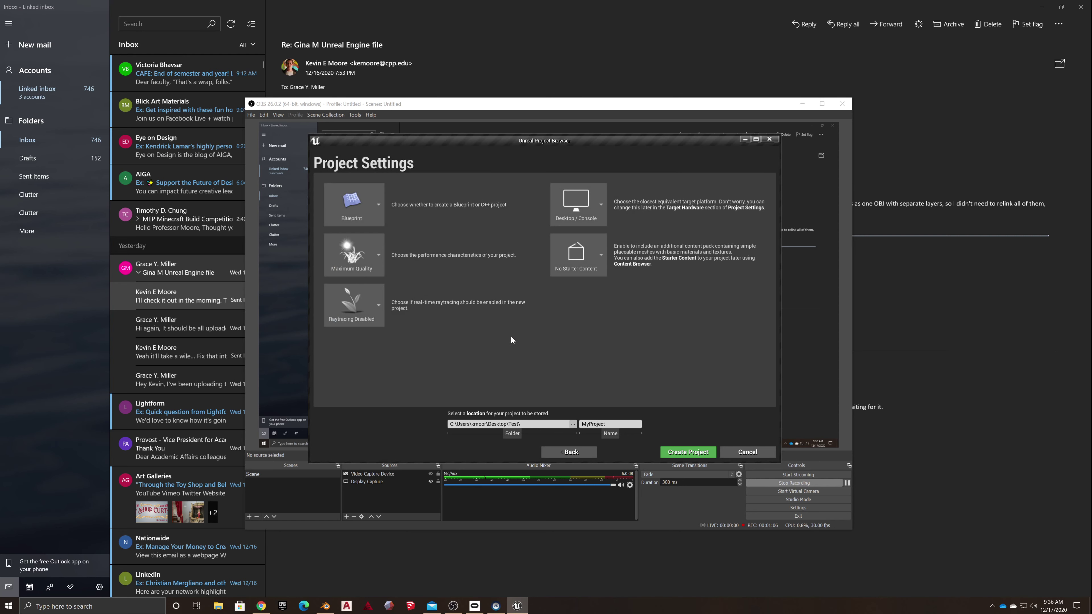
{"action": "left_click", "coordinate": [611, 424]}
{"action": "left_click", "coordinate": [706, 453]}
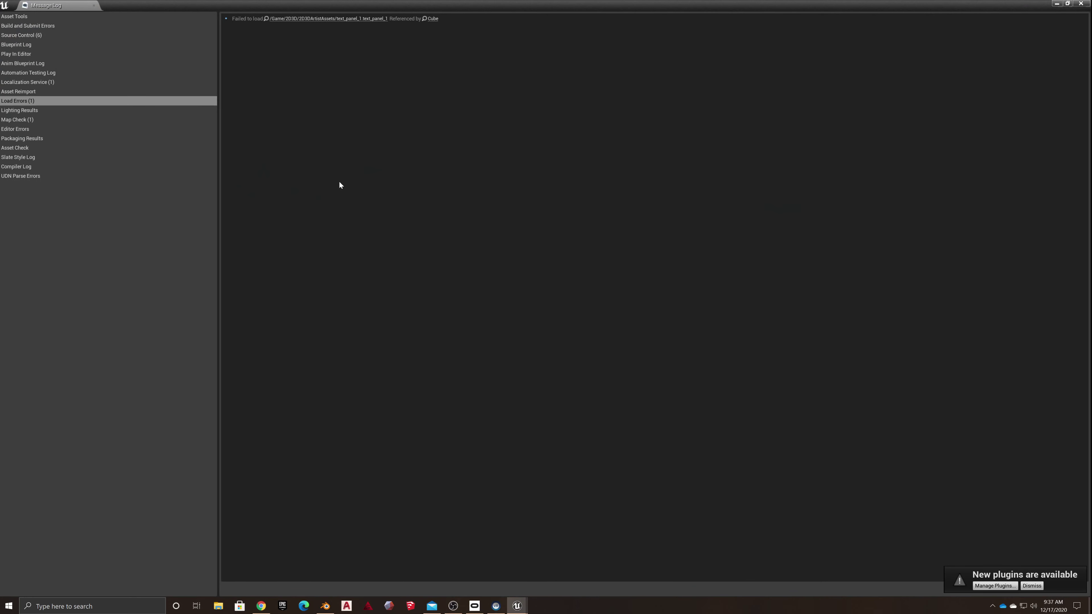
Close the message log and delete the arena's walls and floor, from BigWall through Wall4.
{"action": "left_click", "coordinate": [1088, 3]}
{"action": "right_click_drag", "start_coordinate": [349, 236], "coordinate": [571, 235]}
{"action": "left_click", "coordinate": [431, 268]}
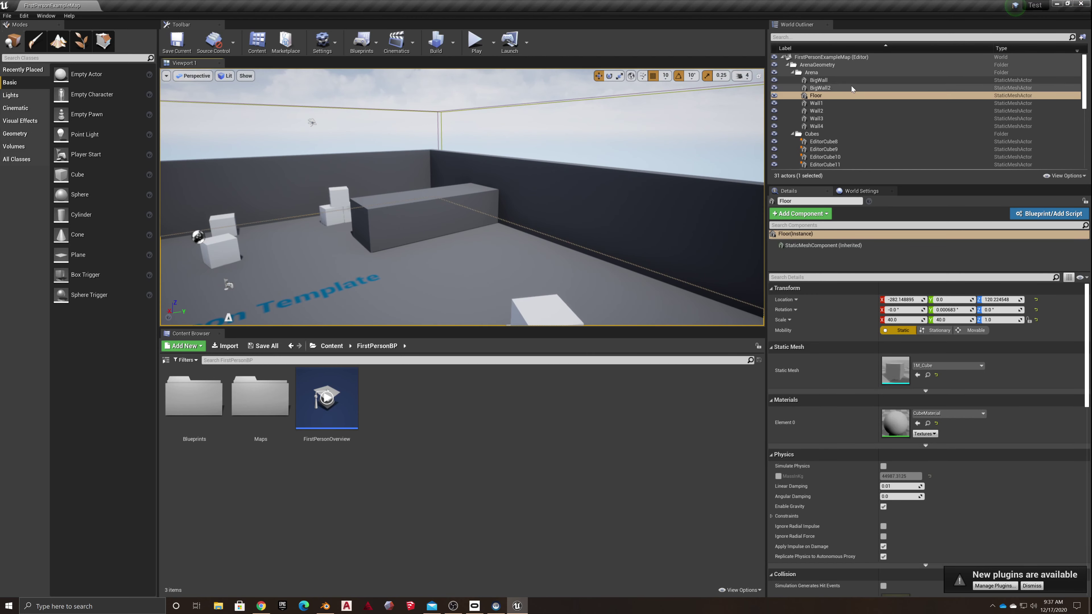
{"action": "left_click", "coordinate": [818, 80]}
{"action": "left_click", "coordinate": [816, 126], "text": "shift"}
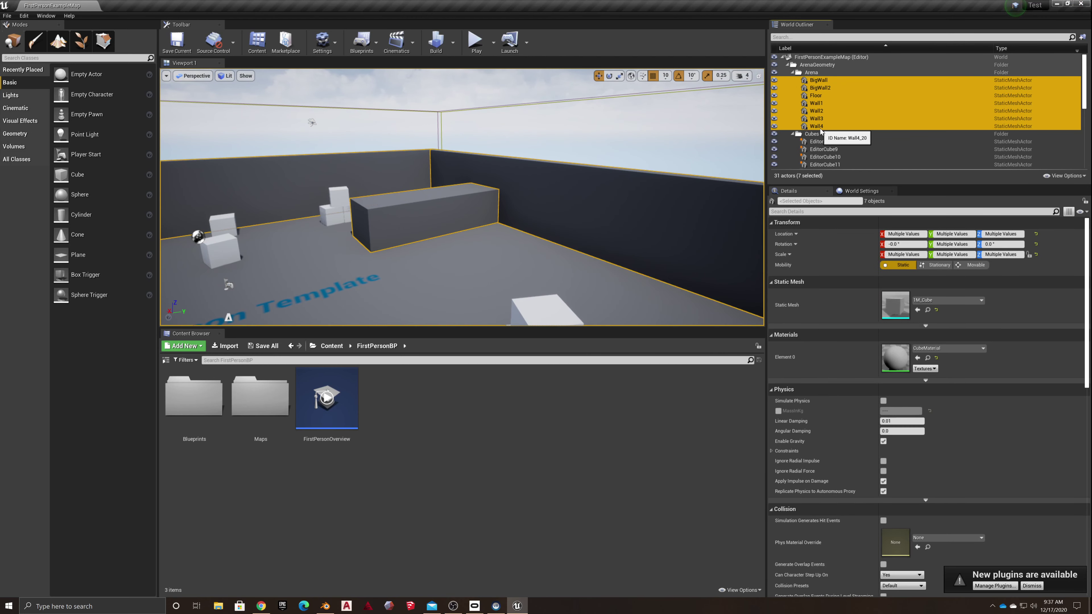
{"action": "key", "text": "Delete"}
Delete all the EditorCube actors in the Cubes folder of the level.
{"action": "left_click", "coordinate": [819, 88]}
{"action": "scroll", "coordinate": [827, 120], "scroll_direction": "down", "scroll_amount": 3}
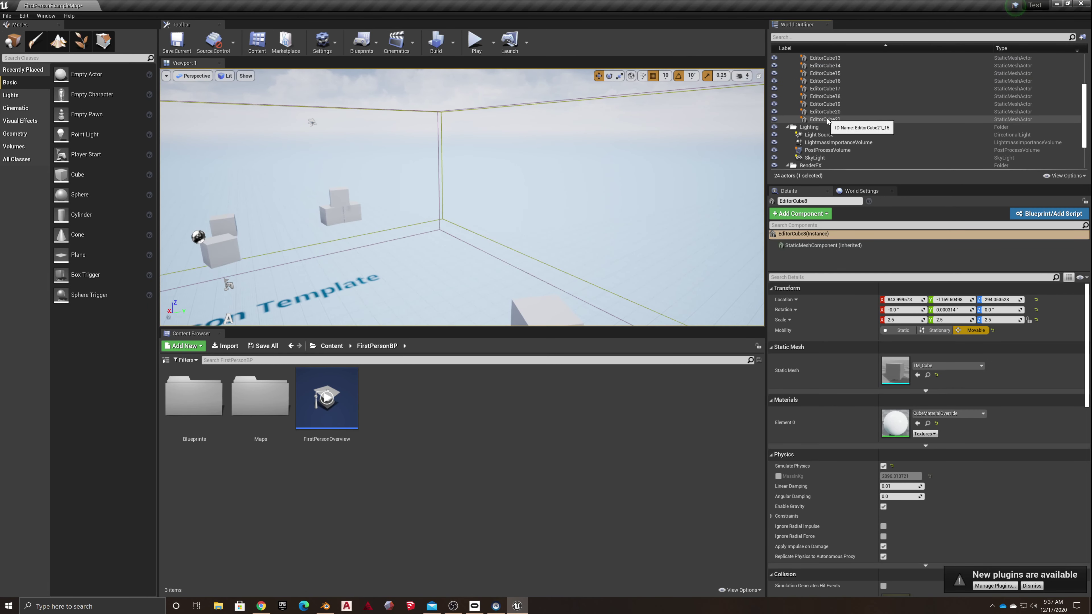
{"action": "left_click", "coordinate": [825, 120], "text": "shift"}
{"action": "key", "text": "Delete"}
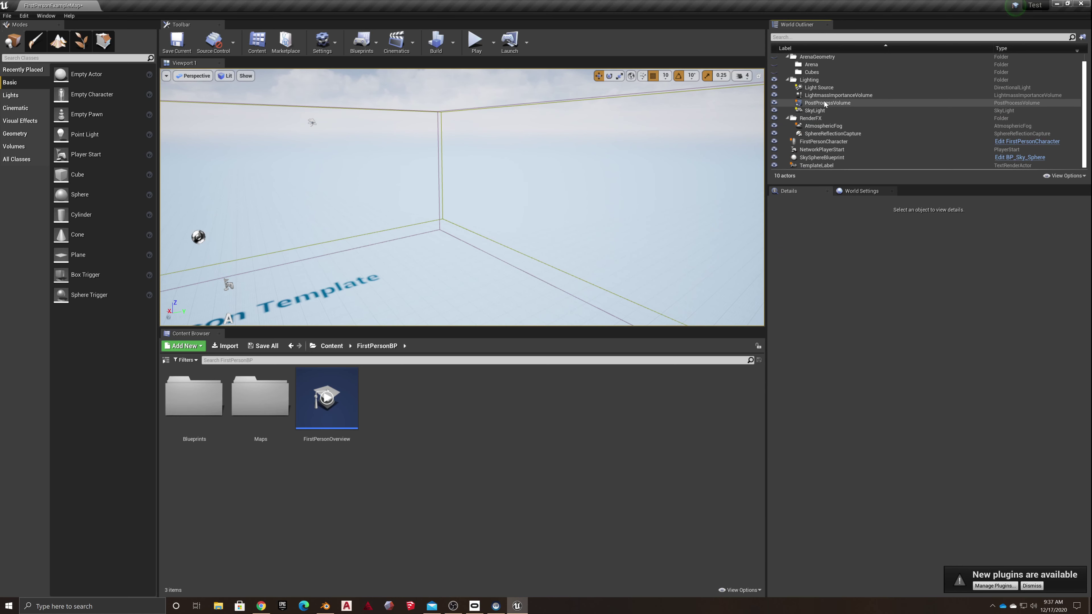
Delete the First Person Template text label lying on the ground in the level.
{"action": "scroll", "coordinate": [817, 95], "scroll_direction": "up", "scroll_amount": 1}
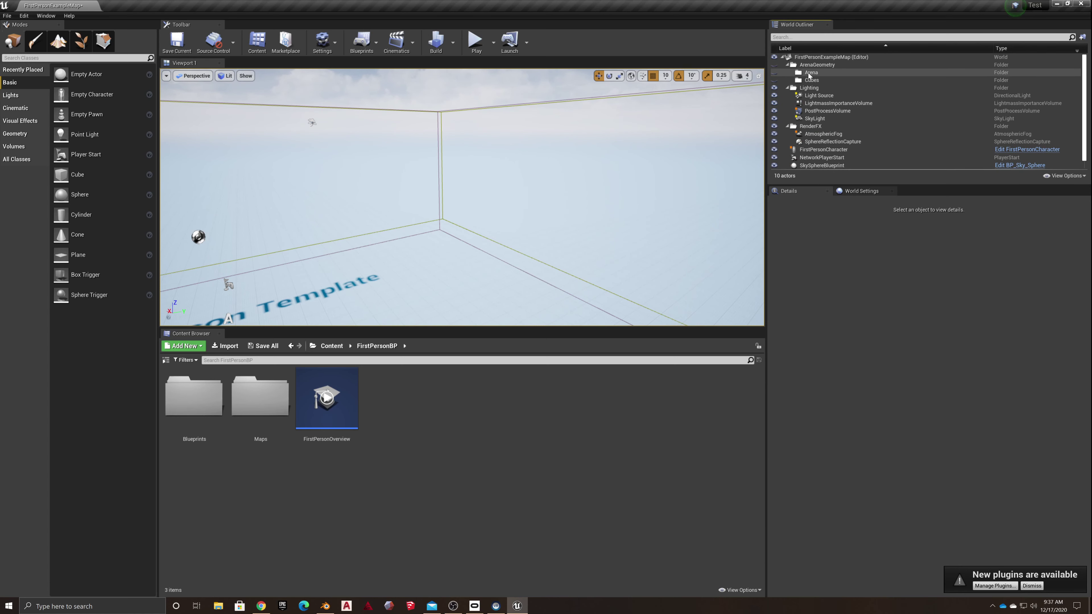
{"action": "left_click", "coordinate": [345, 287]}
{"action": "key", "text": "Delete"}
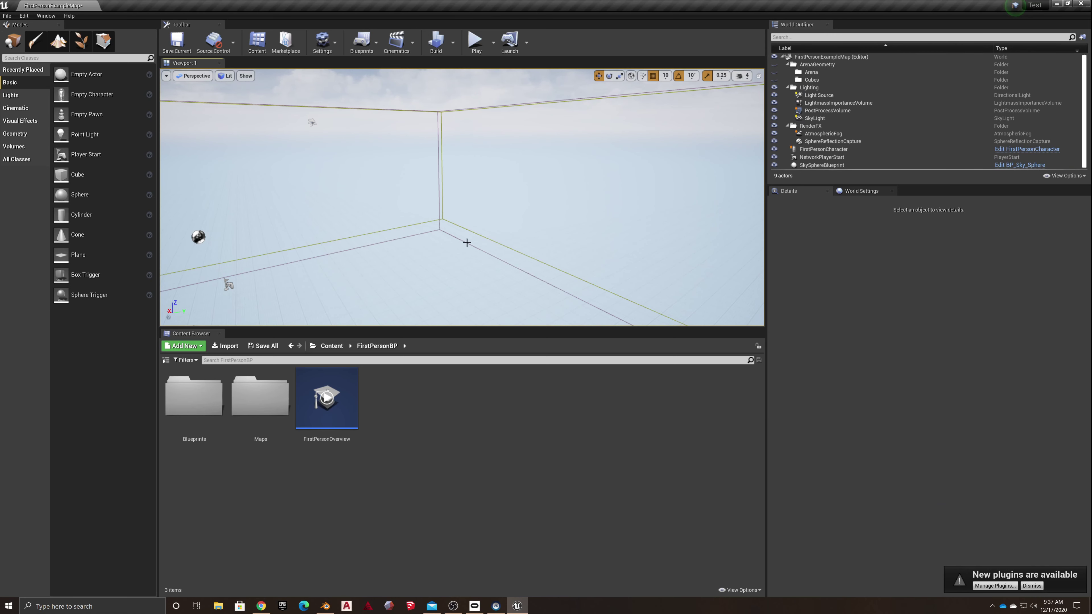
Save the emptied example map and close the Test project.
{"action": "right_click_drag", "start_coordinate": [604, 237], "coordinate": [559, 247]}
{"action": "mouse_move", "coordinate": [352, 213]}
{"action": "right_mouse_down"}
{"action": "mouse_move", "coordinate": [258, 217]}
{"action": "mouse_move", "coordinate": [343, 219]}
{"action": "right_mouse_up"}
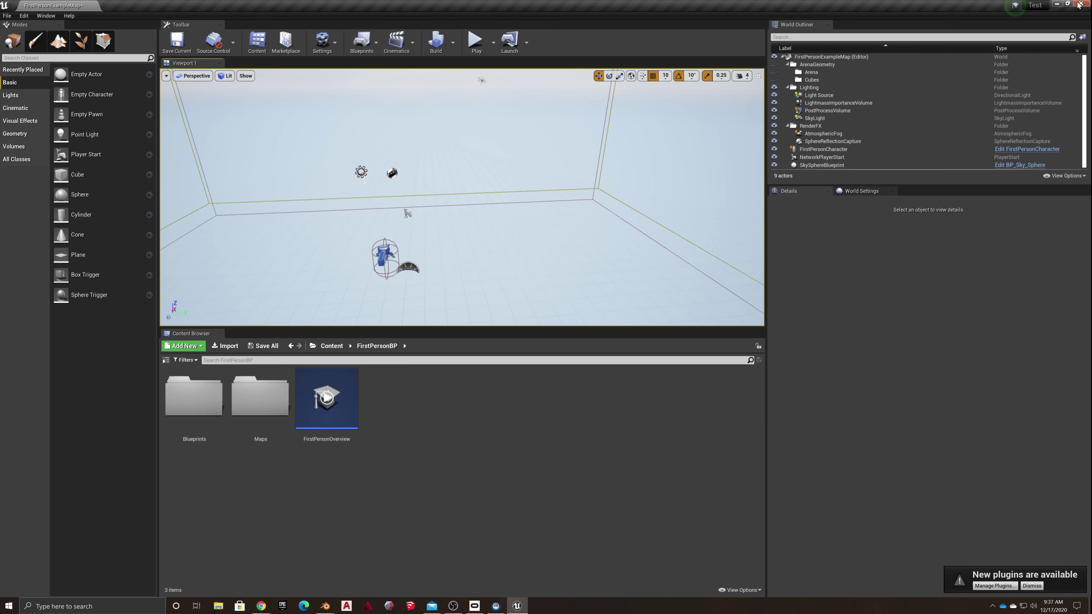
{"action": "key", "text": "ctrl+shift+s"}
{"action": "left_click", "coordinate": [583, 380]}
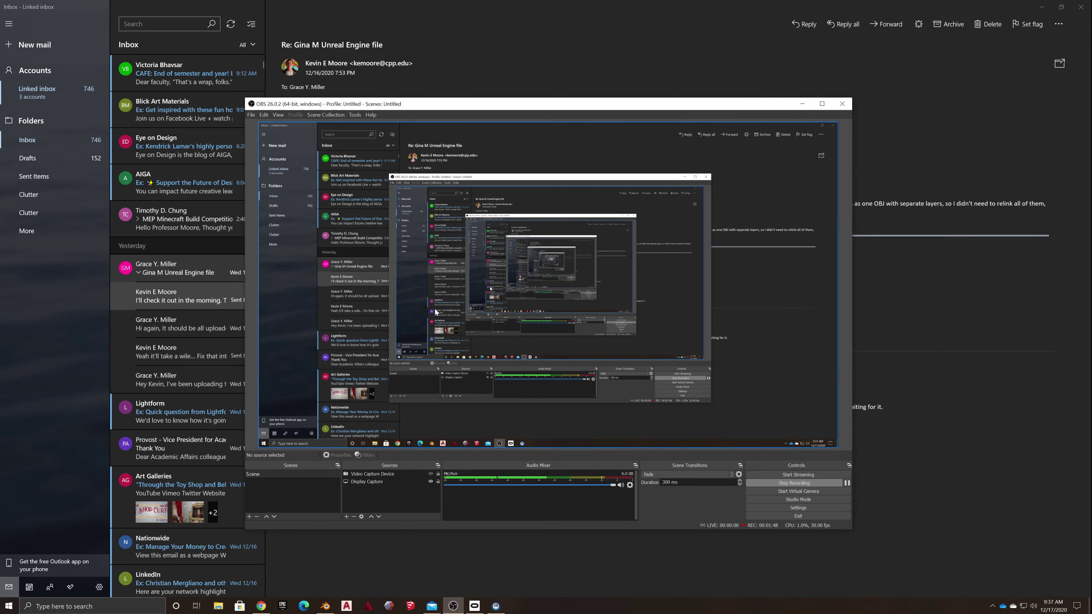
Minimize the recording and mail windows, then launch Unreal Engine 4.24.3 from the Epic Games Launcher.
{"action": "left_click", "coordinate": [802, 104]}
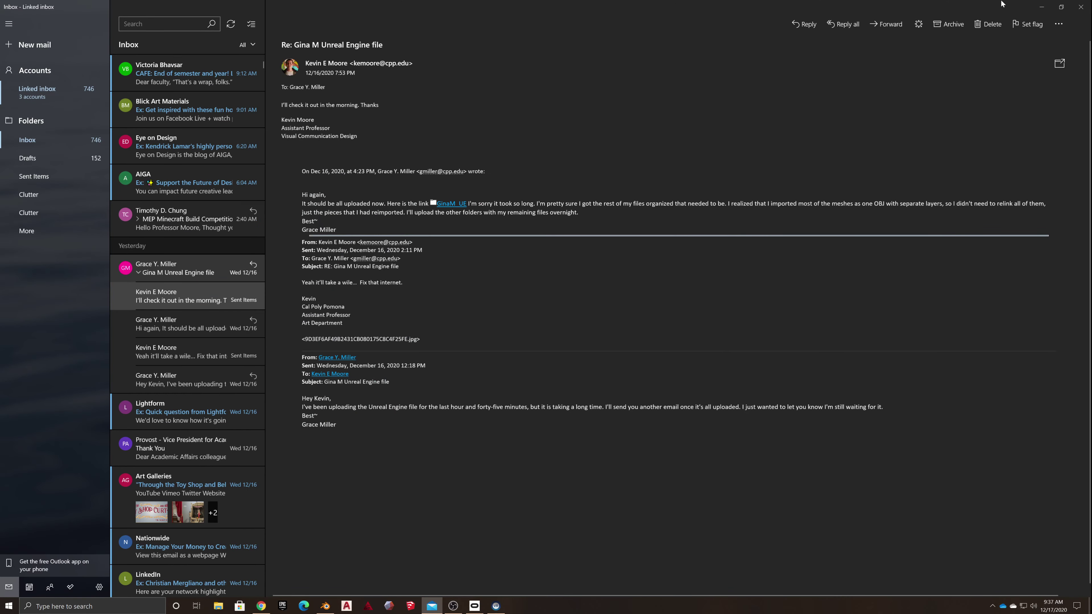
{"action": "left_click", "coordinate": [1043, 6]}
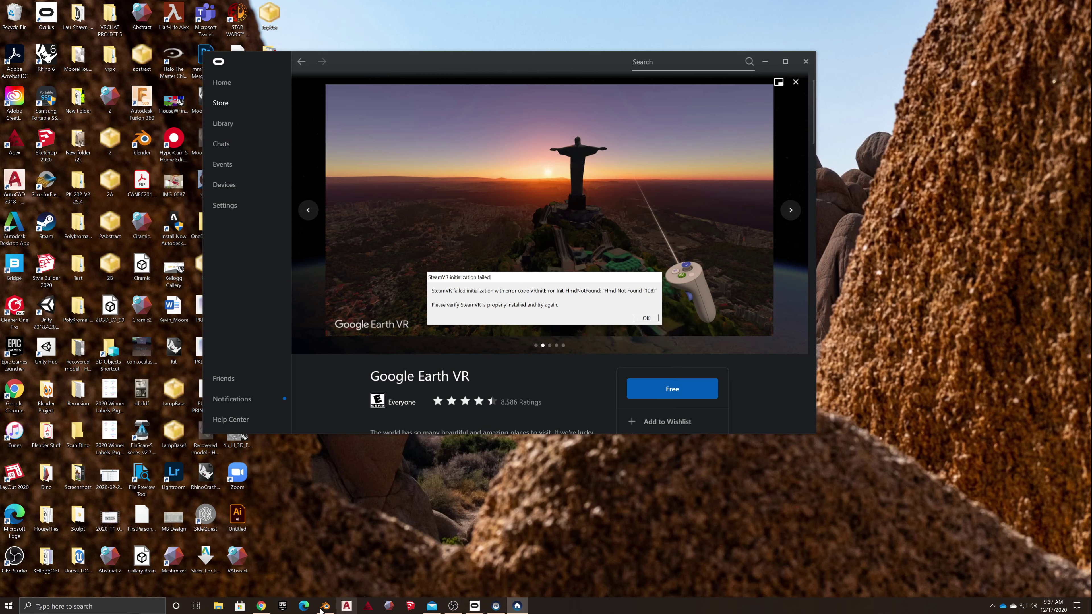
{"action": "left_click", "coordinate": [283, 606]}
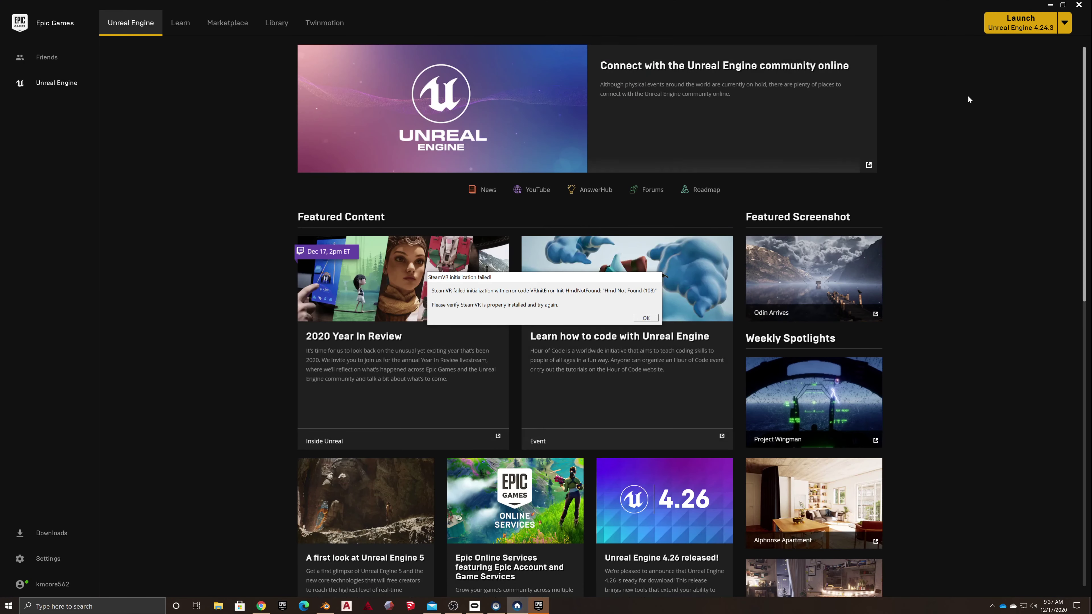
{"action": "left_click", "coordinate": [1021, 26]}
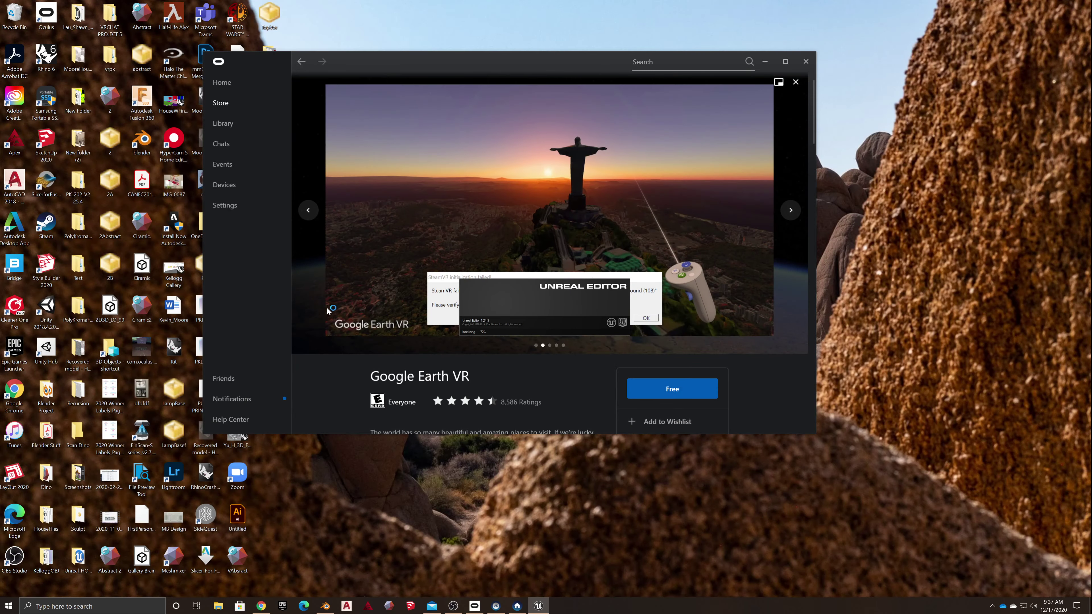
Minimize the Oculus window, open the recent project VorGal, and dismiss its message log.
{"action": "left_click", "coordinate": [763, 61]}
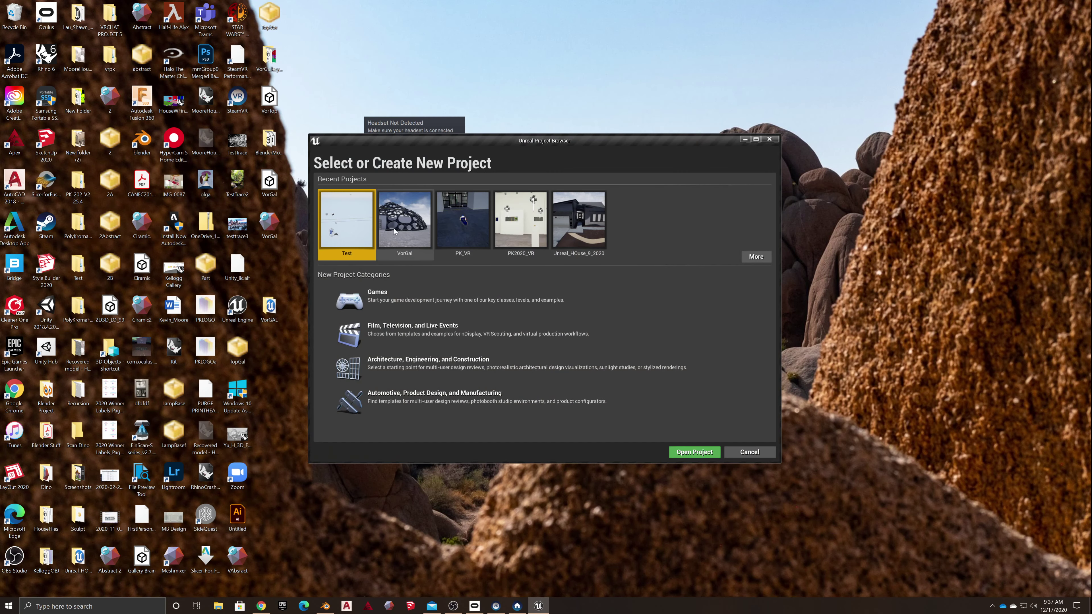
{"action": "double_click", "coordinate": [405, 219]}
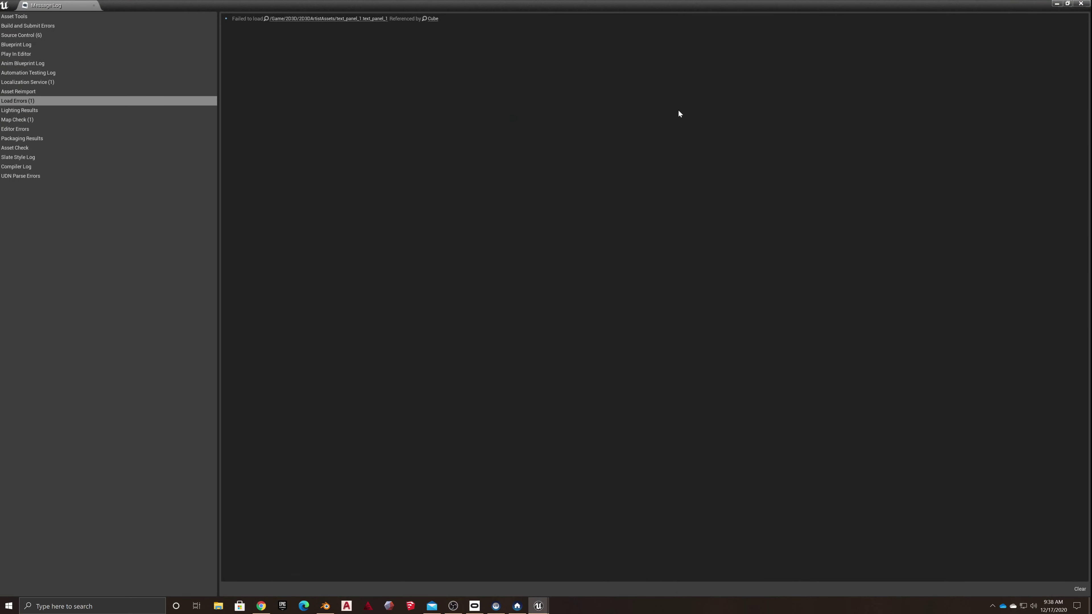
{"action": "left_click", "coordinate": [1081, 4]}
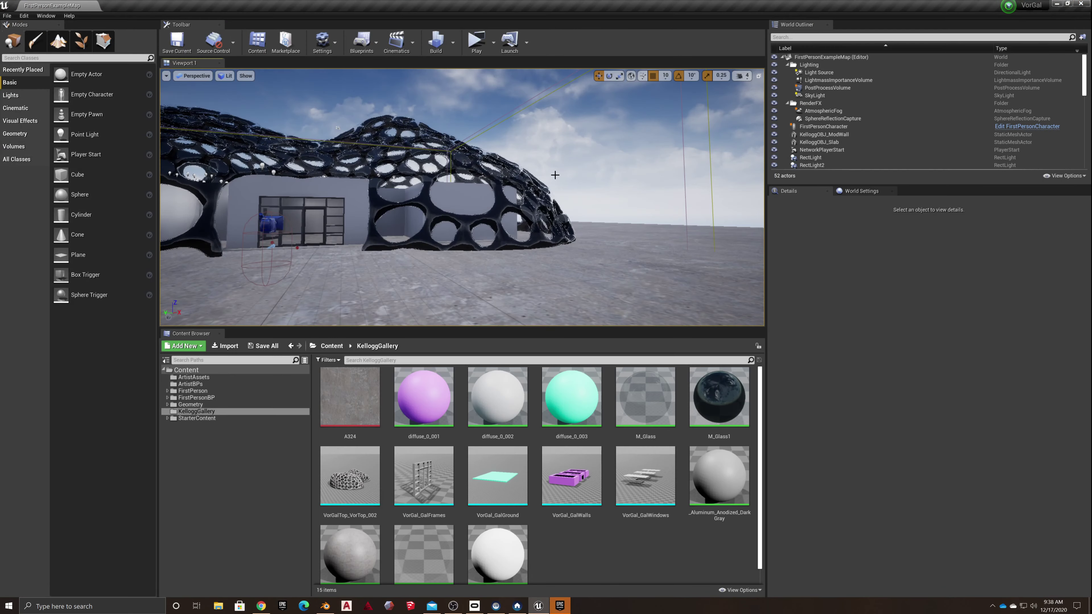
Open the Maps folder inside FirstPersonBP in the VorGal project's content.
{"action": "left_click", "coordinate": [331, 345]}
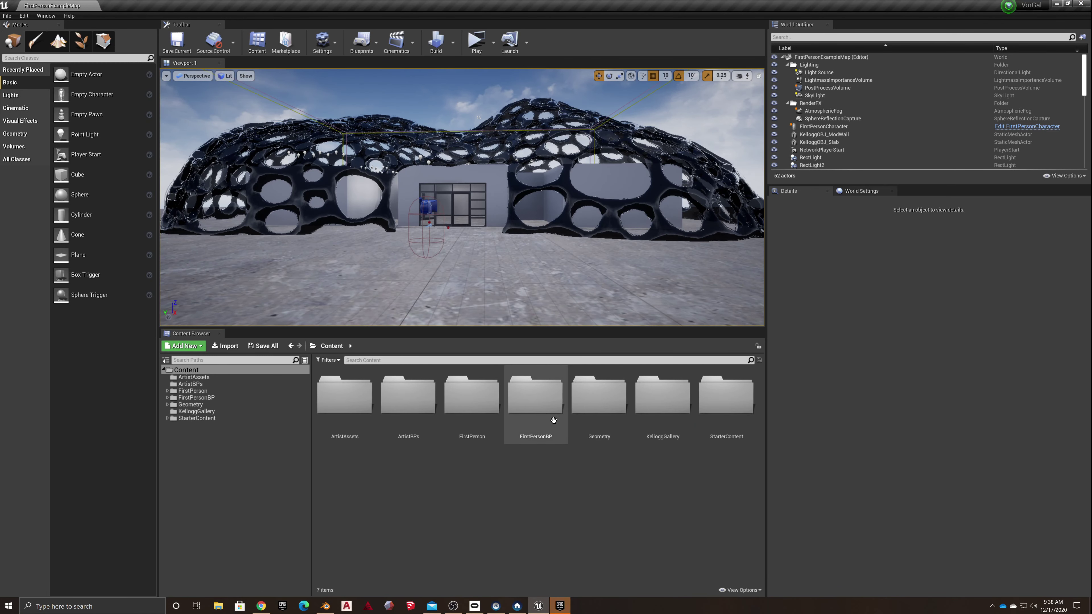
{"action": "left_click", "coordinate": [540, 405]}
{"action": "double_click", "coordinate": [540, 405]}
{"action": "double_click", "coordinate": [408, 398]}
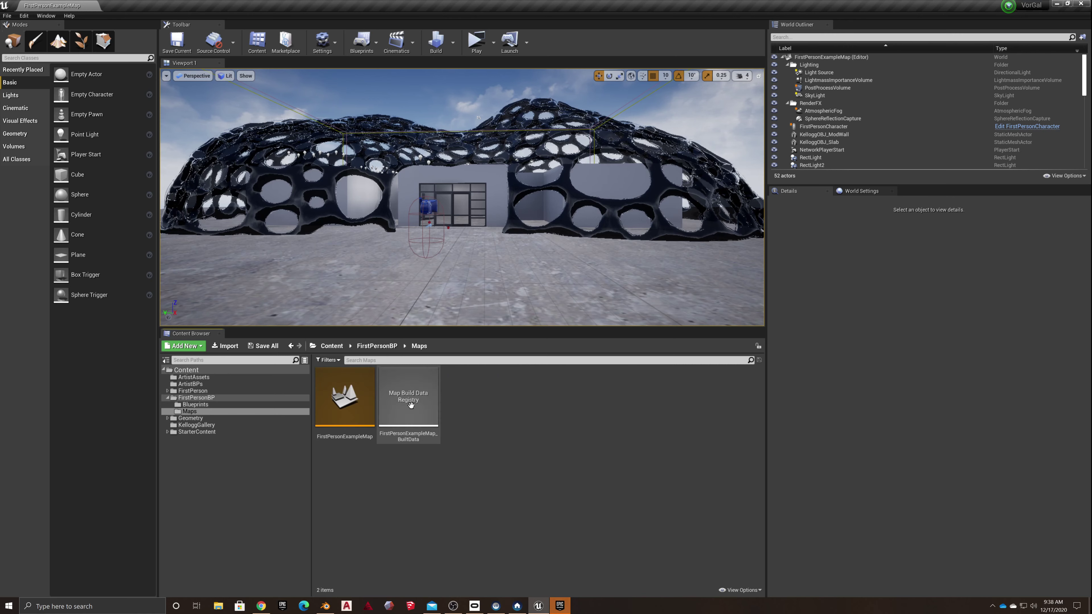
Start migrating the FirstPersonExampleMap asset and accept the full list of dependent assets.
{"action": "right_click", "coordinate": [348, 390]}
{"action": "mouse_move", "coordinate": [386, 459]}
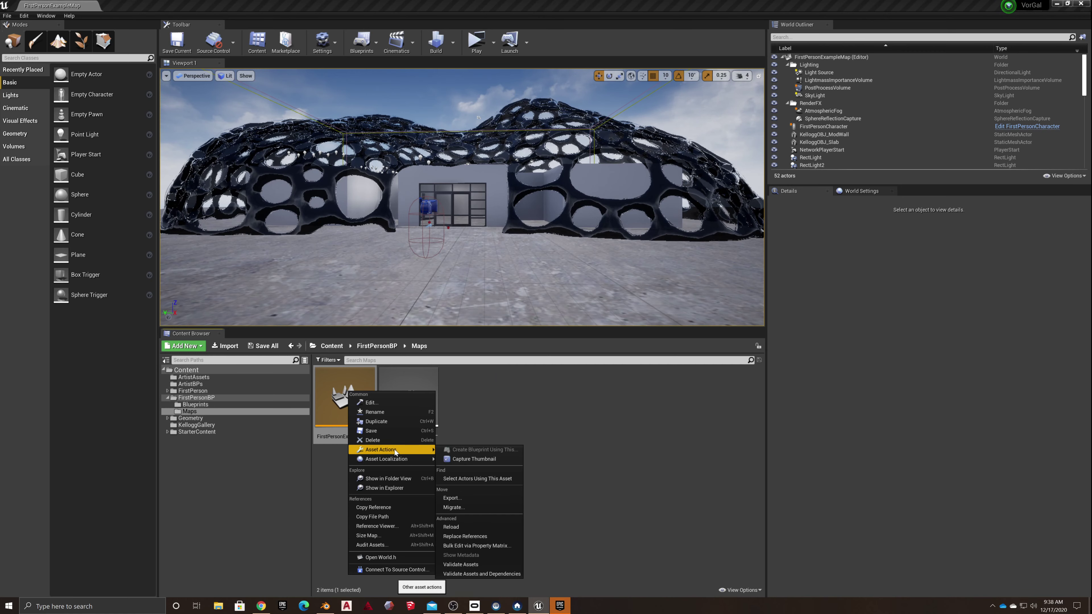
{"action": "left_click", "coordinate": [454, 507]}
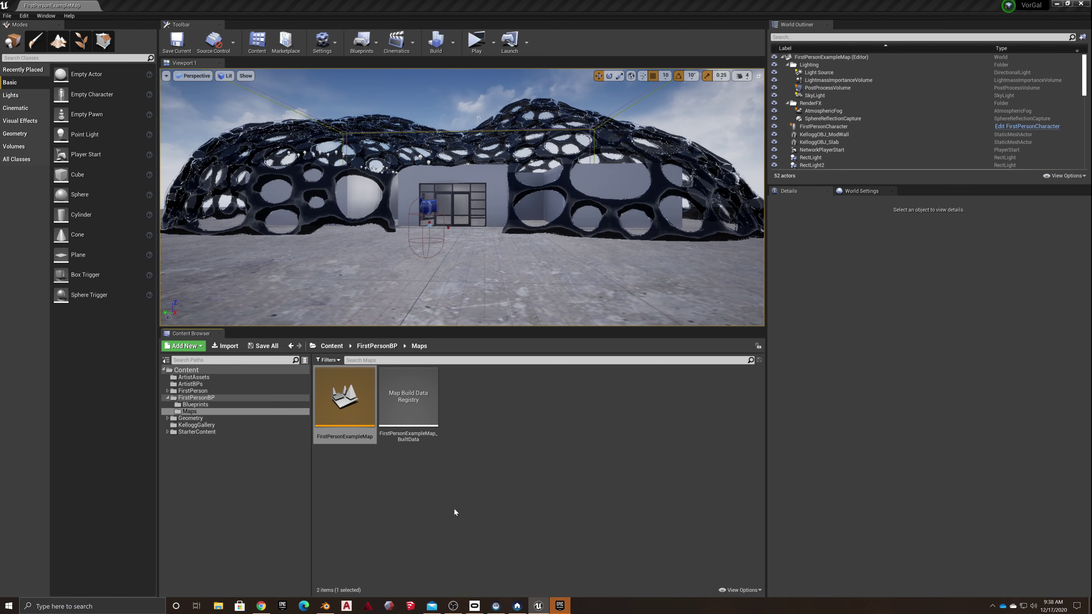
{"action": "scroll", "coordinate": [511, 378], "scroll_direction": "down", "scroll_amount": 8}
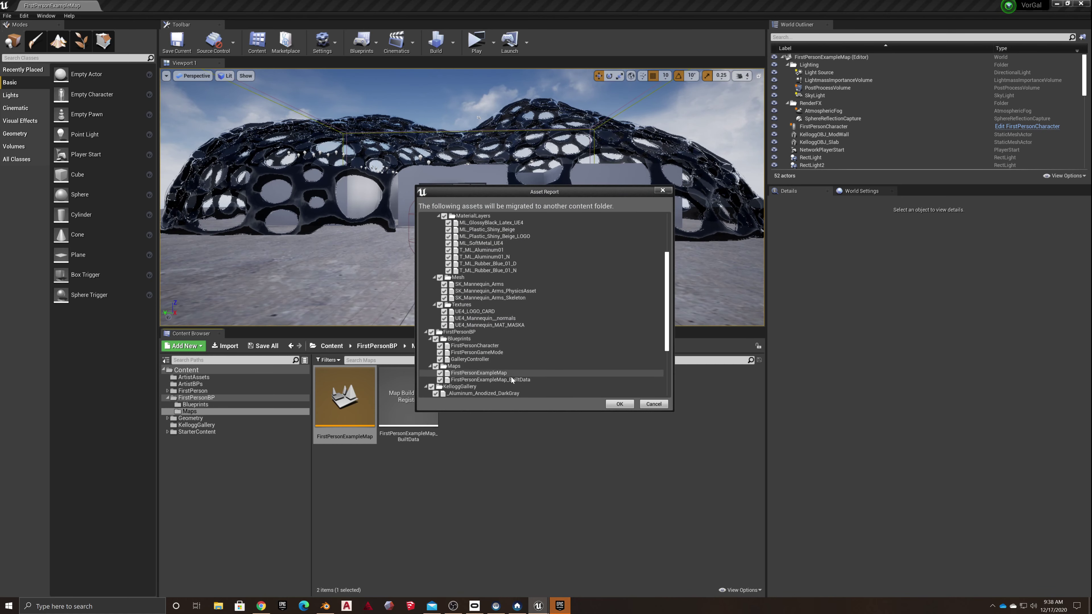
{"action": "left_click", "coordinate": [624, 404]}
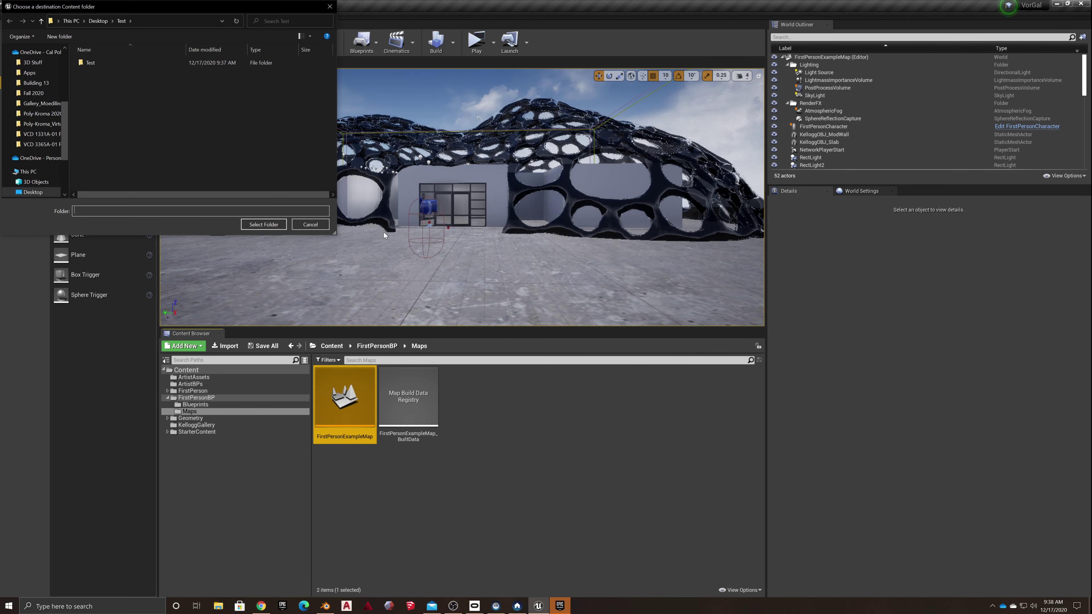
Choose the Test project's Content folder as the migration destination and overwrite all existing assets.
{"action": "double_click", "coordinate": [92, 63]}
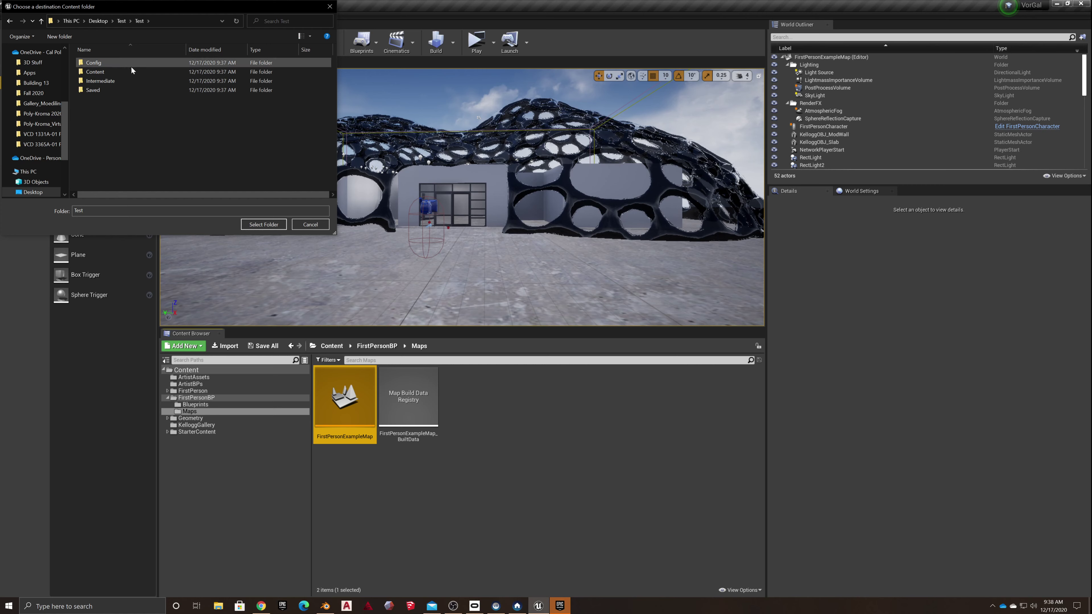
{"action": "double_click", "coordinate": [110, 73]}
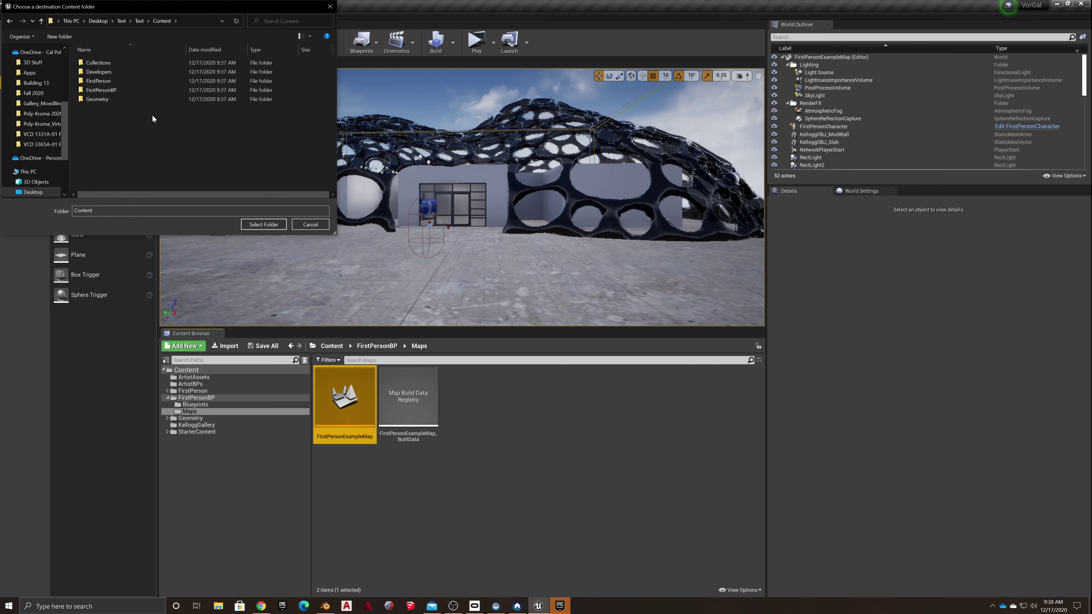
{"action": "left_click", "coordinate": [263, 225]}
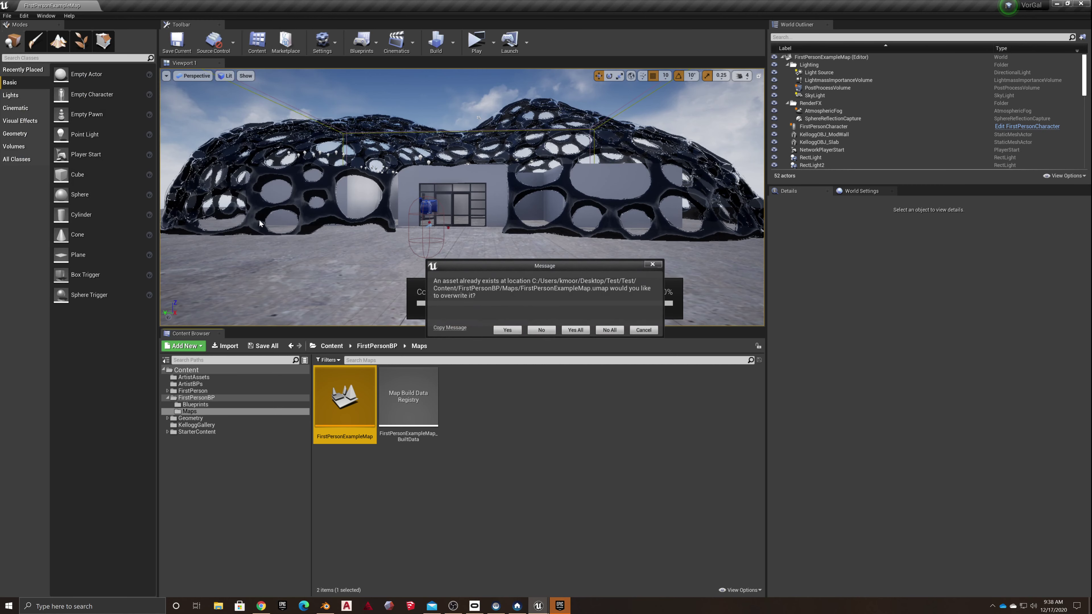
{"action": "left_click", "coordinate": [575, 331]}
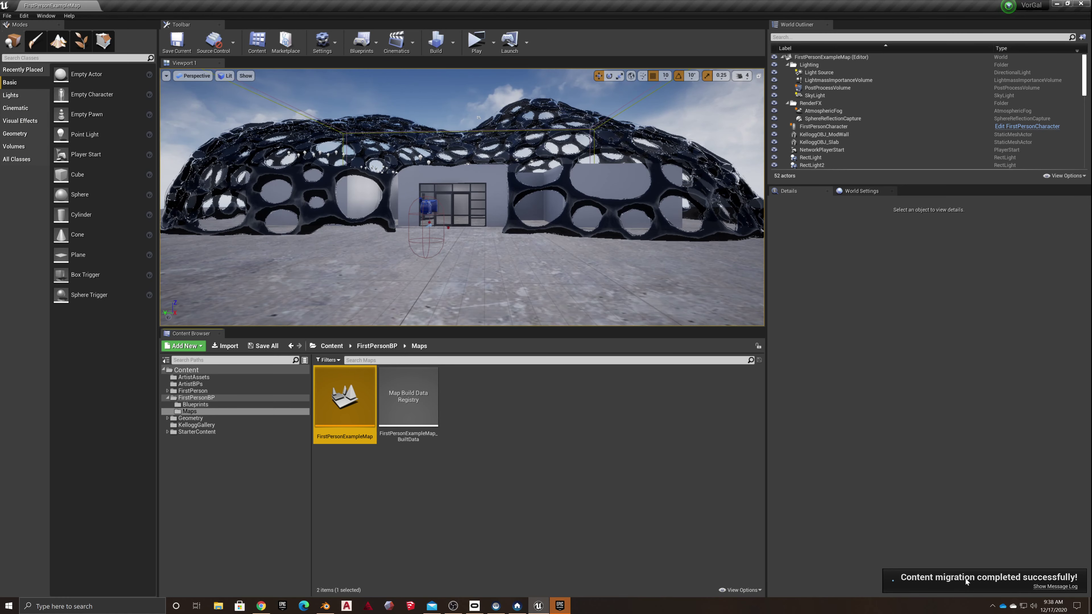
Close the VorGal project and launch Unreal Engine 4.24.3 again from the Epic Games Launcher.
{"action": "left_click", "coordinate": [1083, 3]}
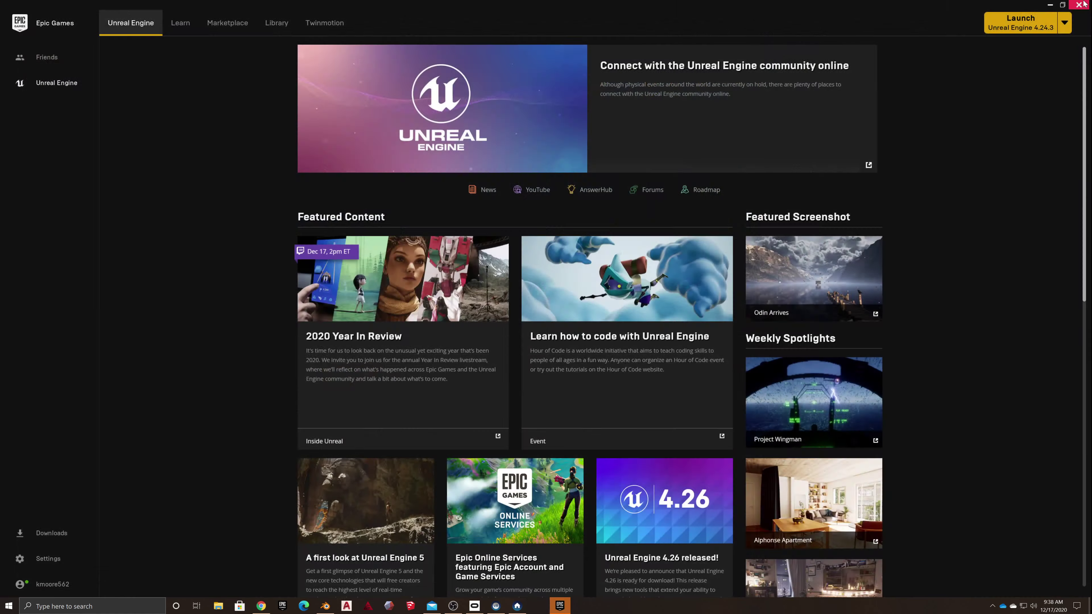
{"action": "left_click", "coordinate": [1016, 27]}
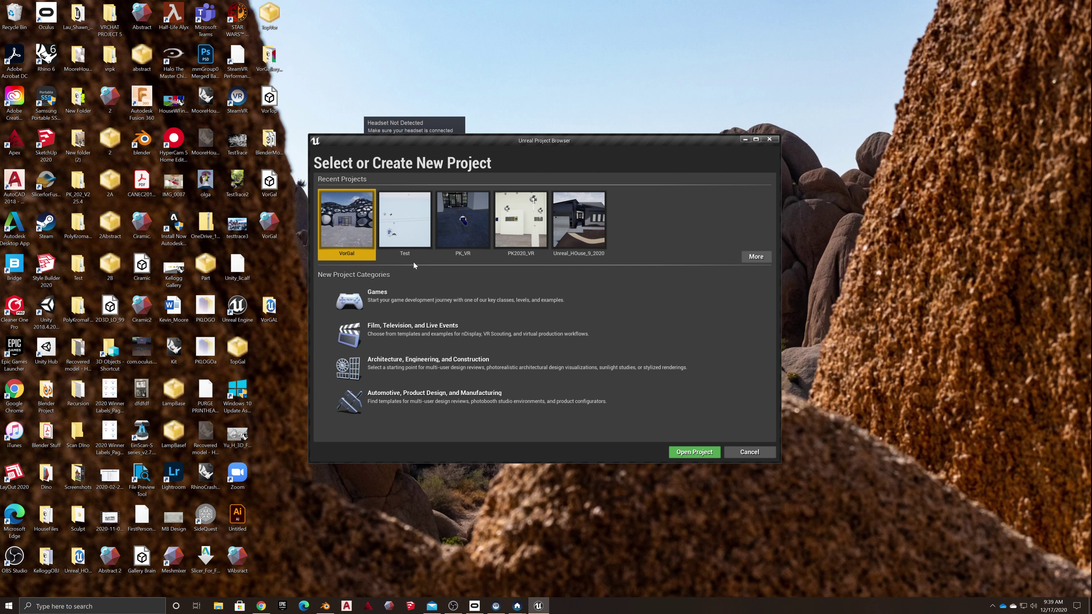
Open the recent project Test and dismiss its message log.
{"action": "left_click", "coordinate": [396, 229]}
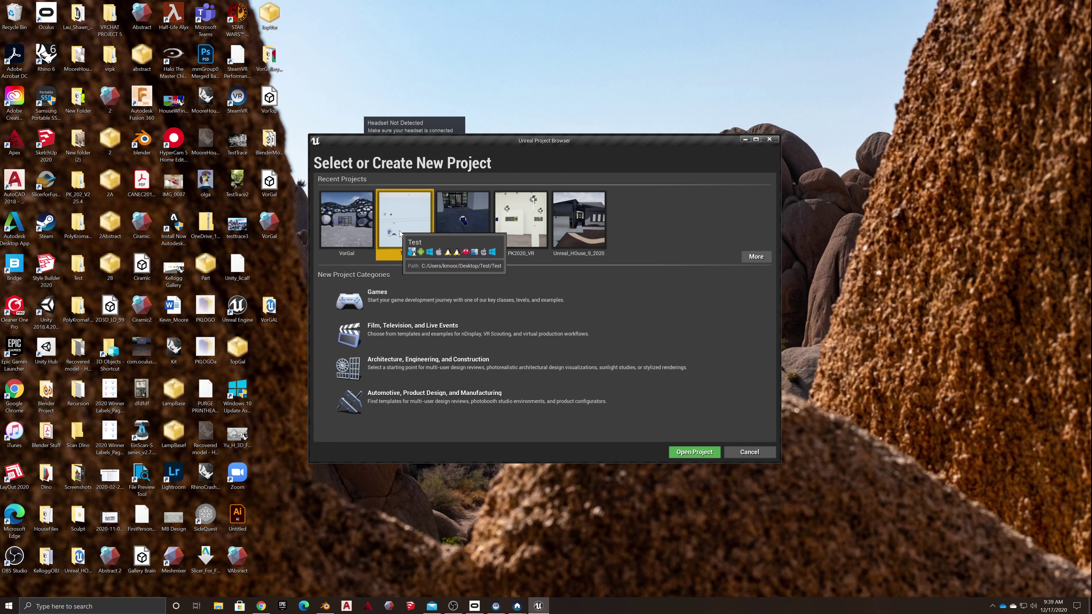
{"action": "left_click", "coordinate": [695, 452]}
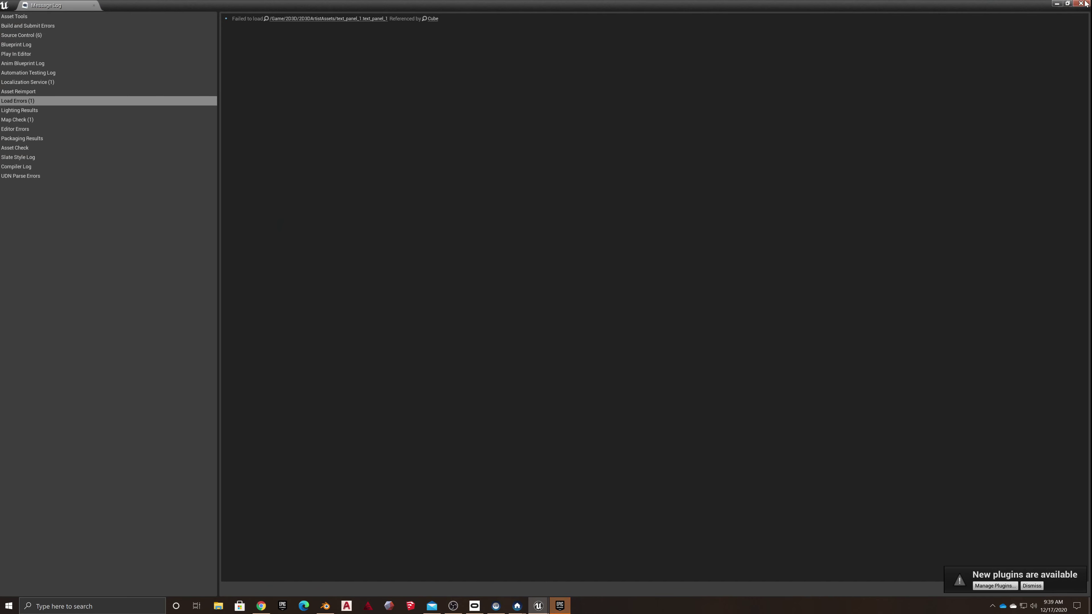
{"action": "left_click", "coordinate": [1081, 4]}
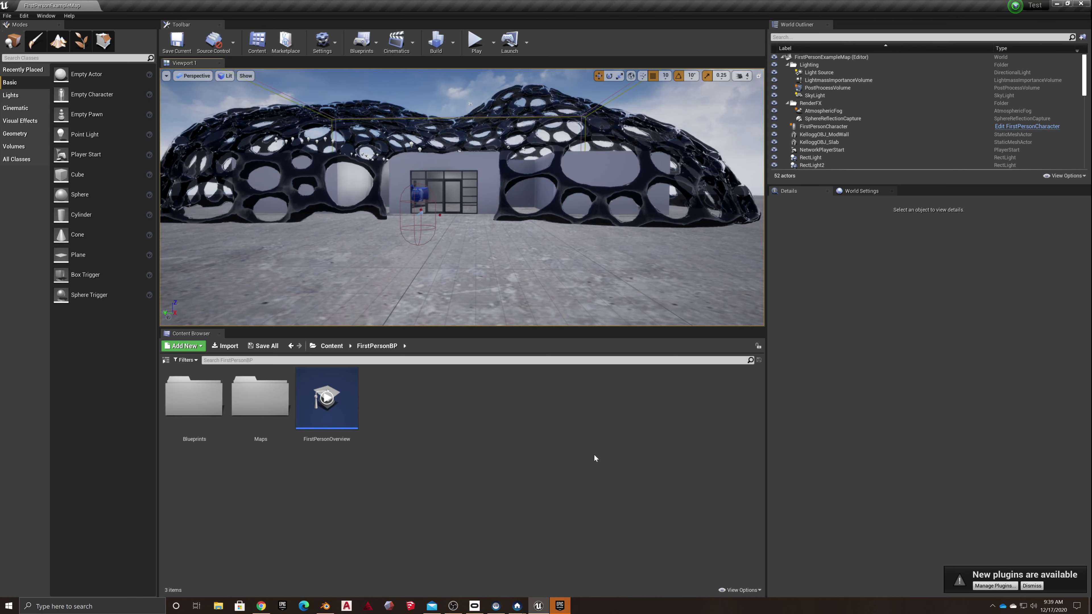
Look over the migrated gallery in the viewport and check the Maps folder and top-level Content folder of the Test project.
{"action": "left_click_drag", "start_coordinate": [593, 238], "coordinate": [593, 130]}
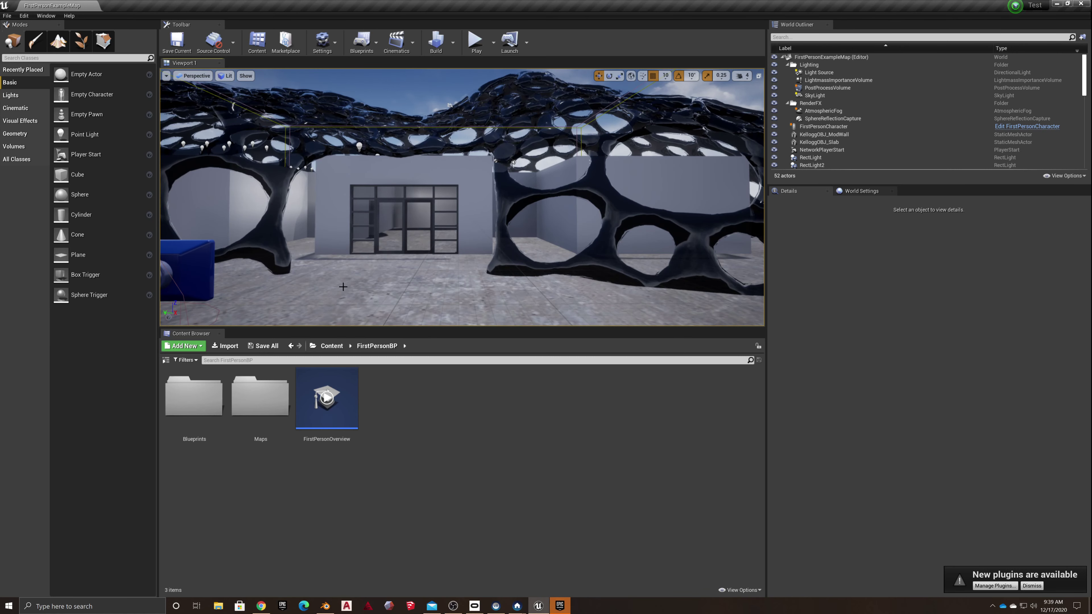
{"action": "left_click_drag", "start_coordinate": [484, 300], "coordinate": [477, 292]}
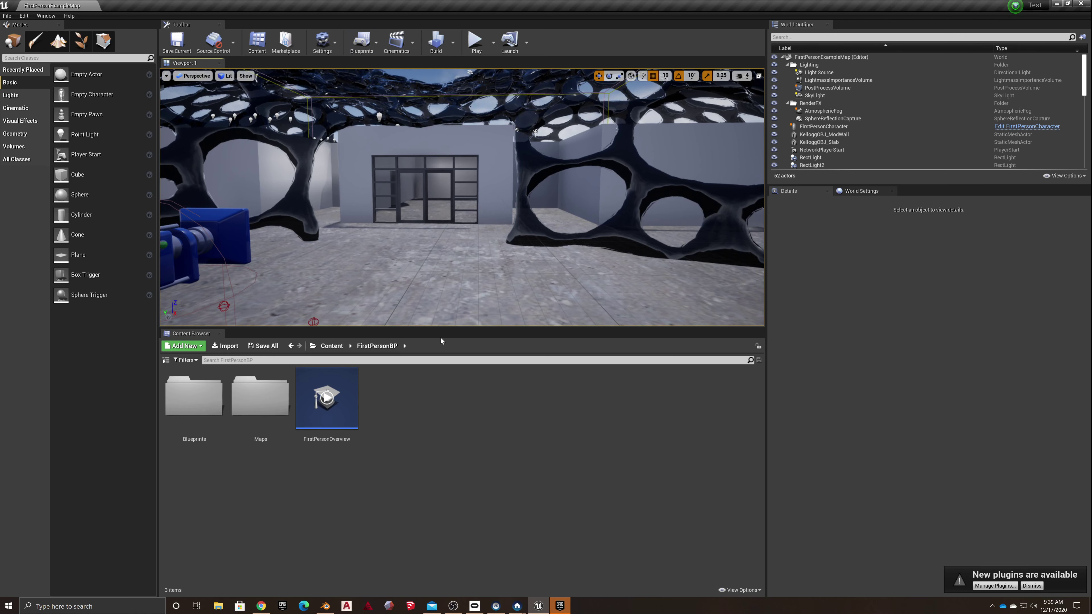
{"action": "double_click", "coordinate": [270, 401]}
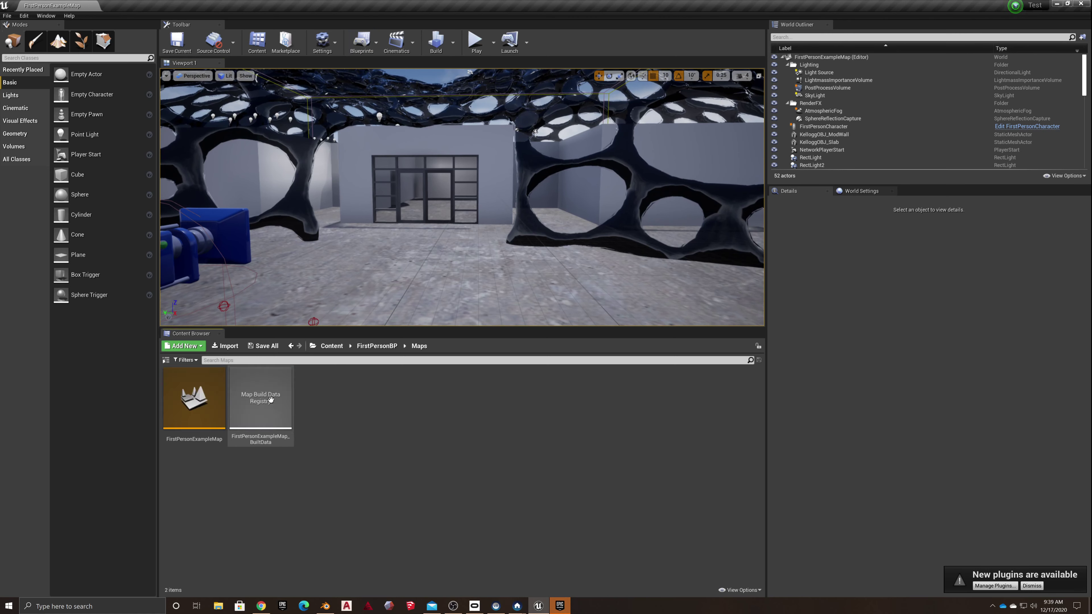
{"action": "left_click", "coordinate": [339, 346]}
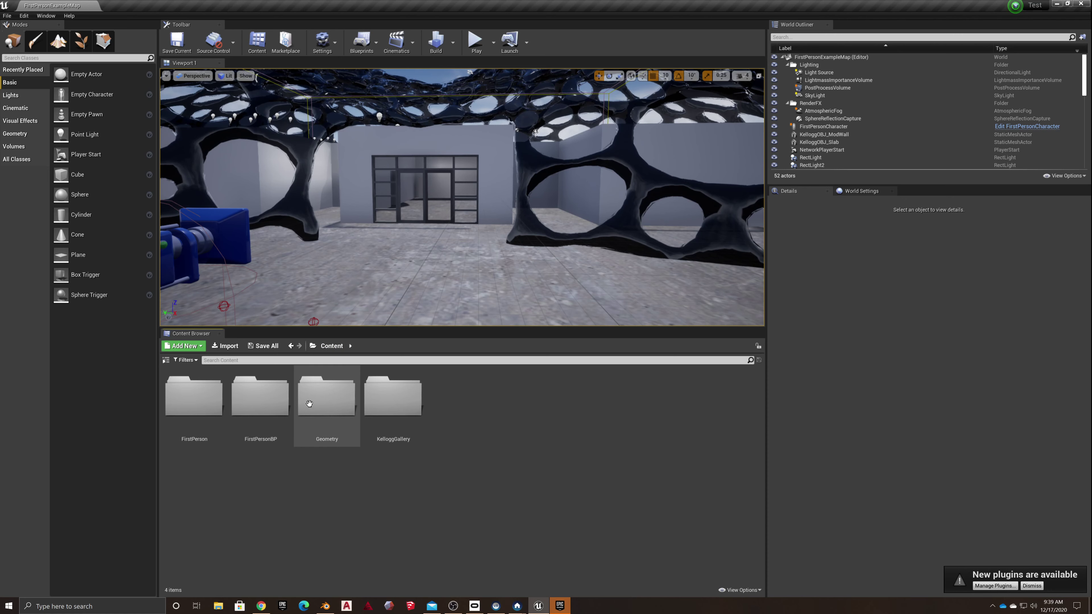
Open the FirstPersonExampleMap level from the Maps folder inside FirstPersonBP and view the gallery.
{"action": "double_click", "coordinate": [275, 403]}
{"action": "double_click", "coordinate": [256, 407]}
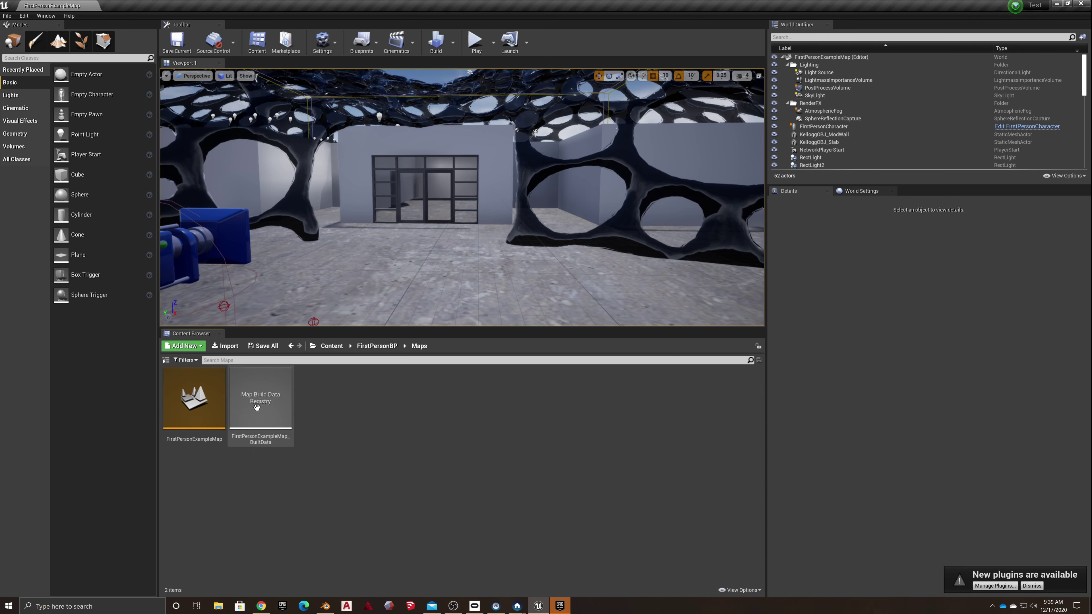
{"action": "double_click", "coordinate": [178, 399]}
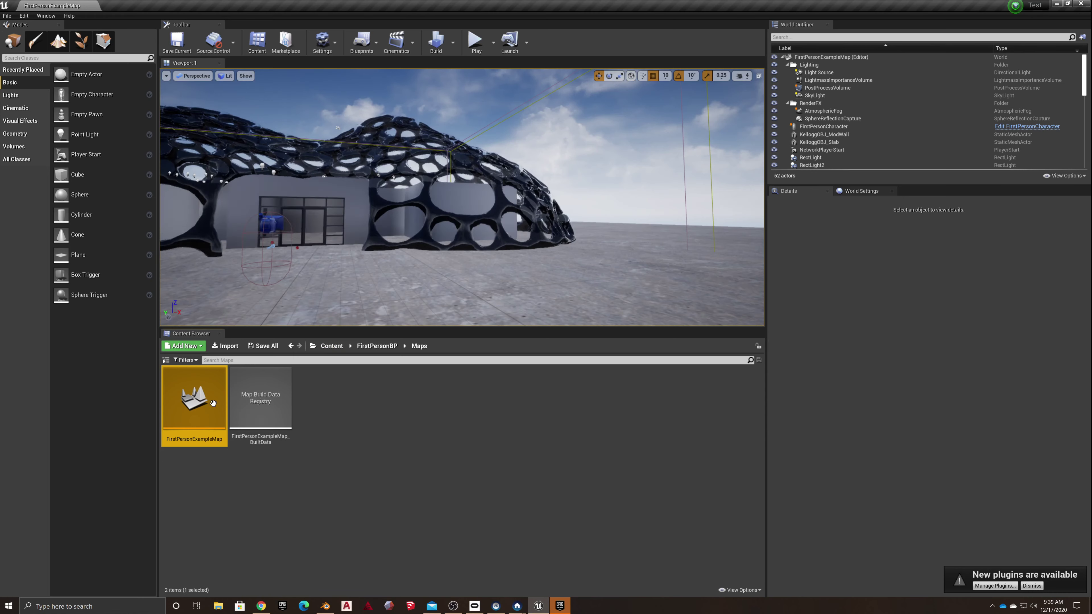
{"action": "right_click_drag", "start_coordinate": [574, 252], "coordinate": [529, 259]}
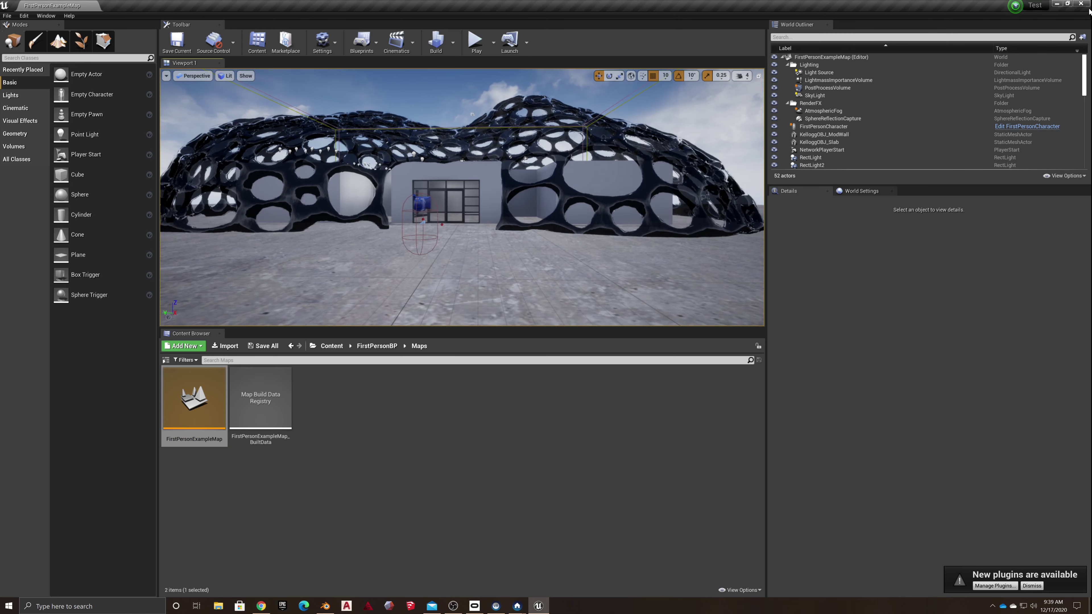
Close the Test project and dismiss the Source2 warning on the desktop.
{"action": "left_click", "coordinate": [1082, 3]}
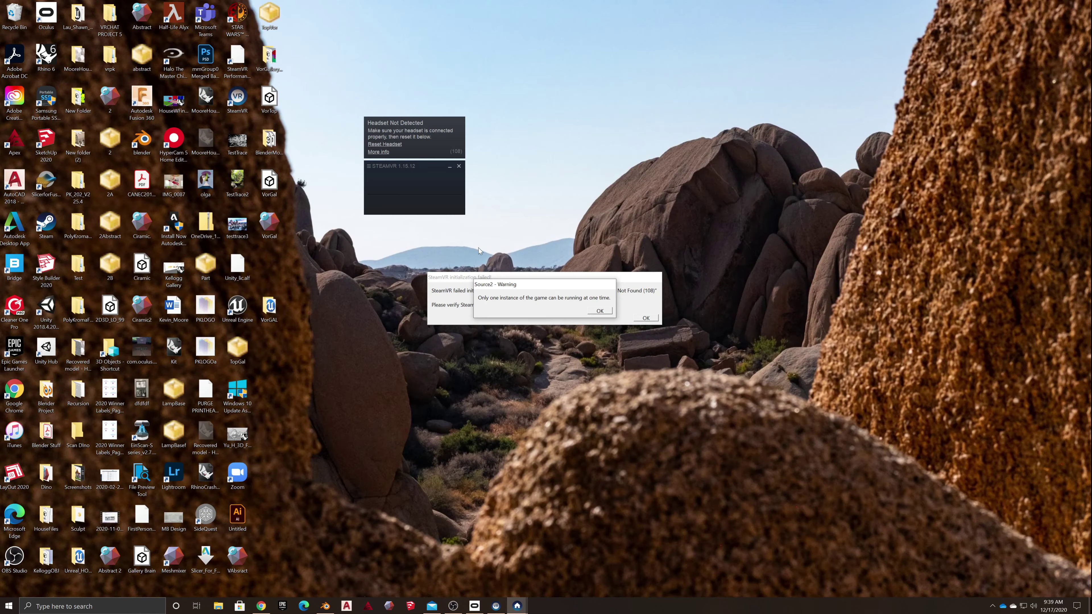
{"action": "left_click", "coordinate": [600, 311]}
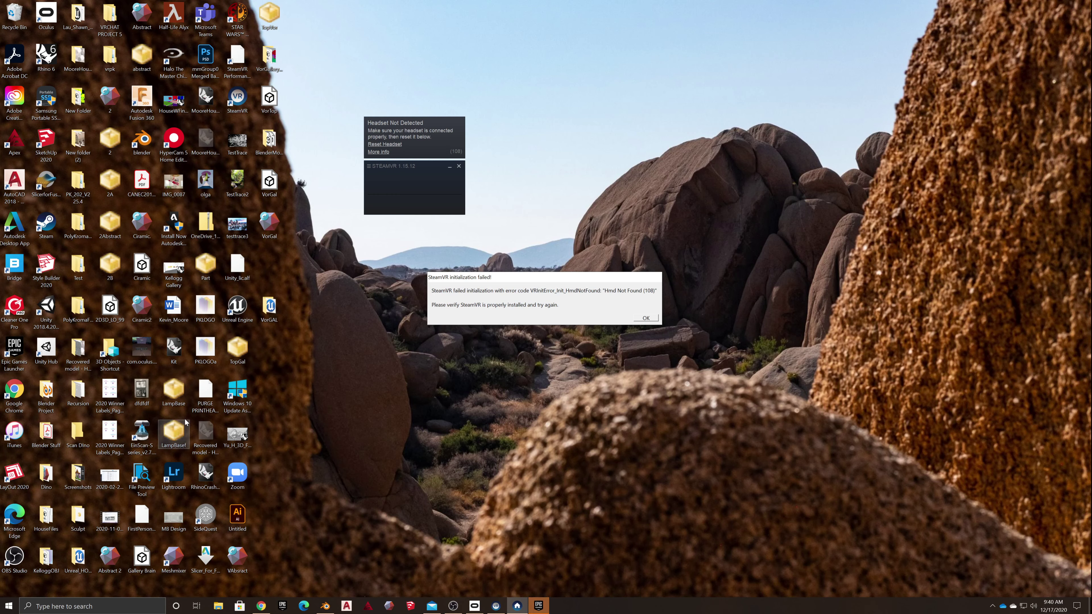
Switch to File Explorer and check the size of the VorGAL folder on the Desktop in its properties.
{"action": "left_click", "coordinate": [217, 607]}
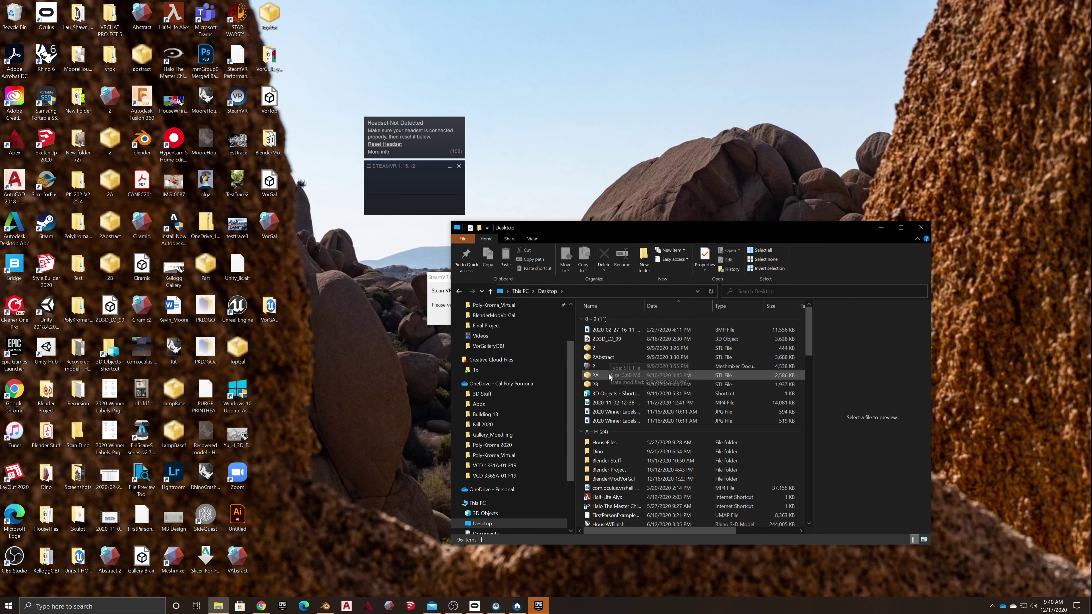
{"action": "scroll", "coordinate": [612, 404], "scroll_direction": "down", "scroll_amount": 5}
{"action": "scroll", "coordinate": [612, 413], "scroll_direction": "down", "scroll_amount": 7}
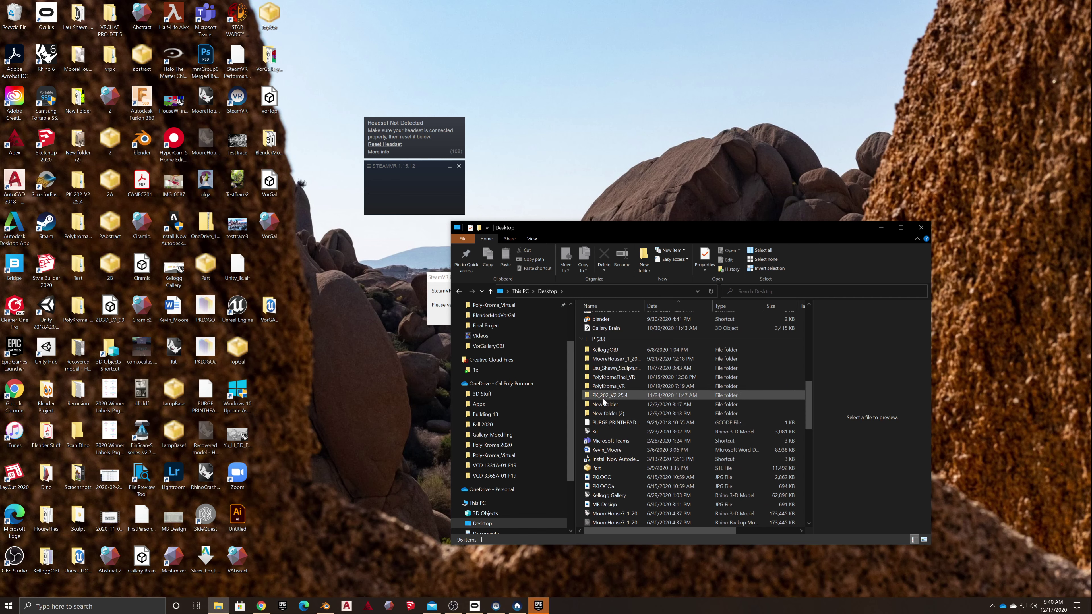
{"action": "scroll", "coordinate": [606, 400], "scroll_direction": "down", "scroll_amount": 8}
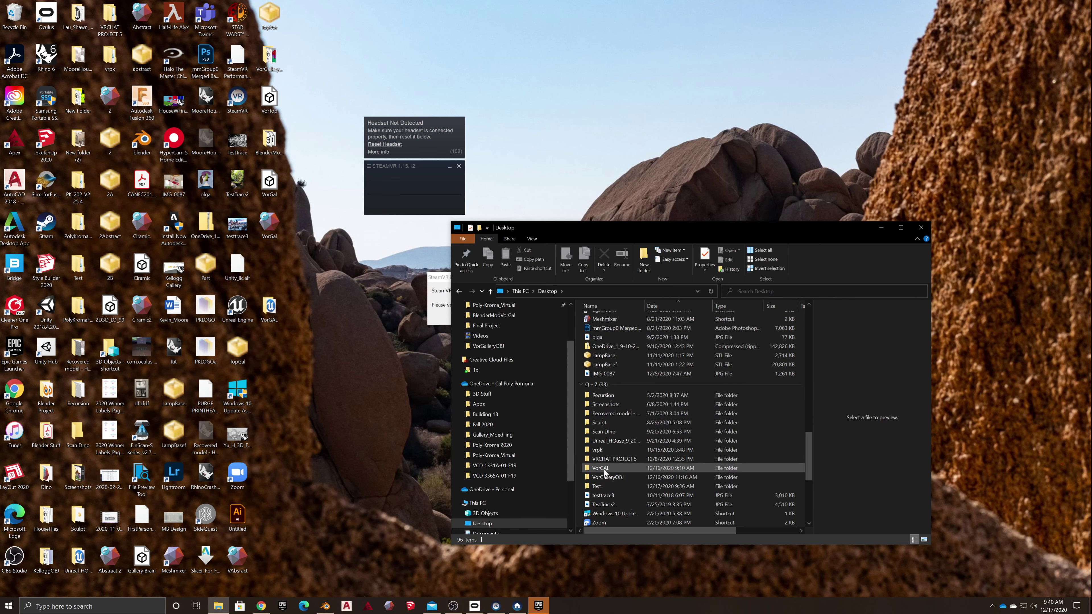
{"action": "right_click", "coordinate": [592, 472]}
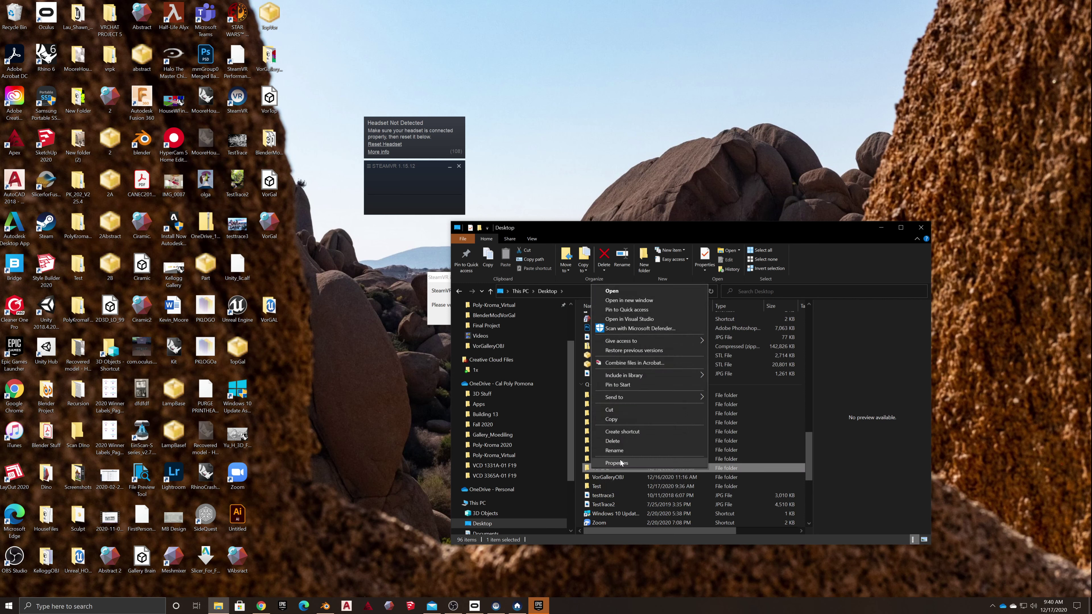
{"action": "left_click", "coordinate": [621, 463]}
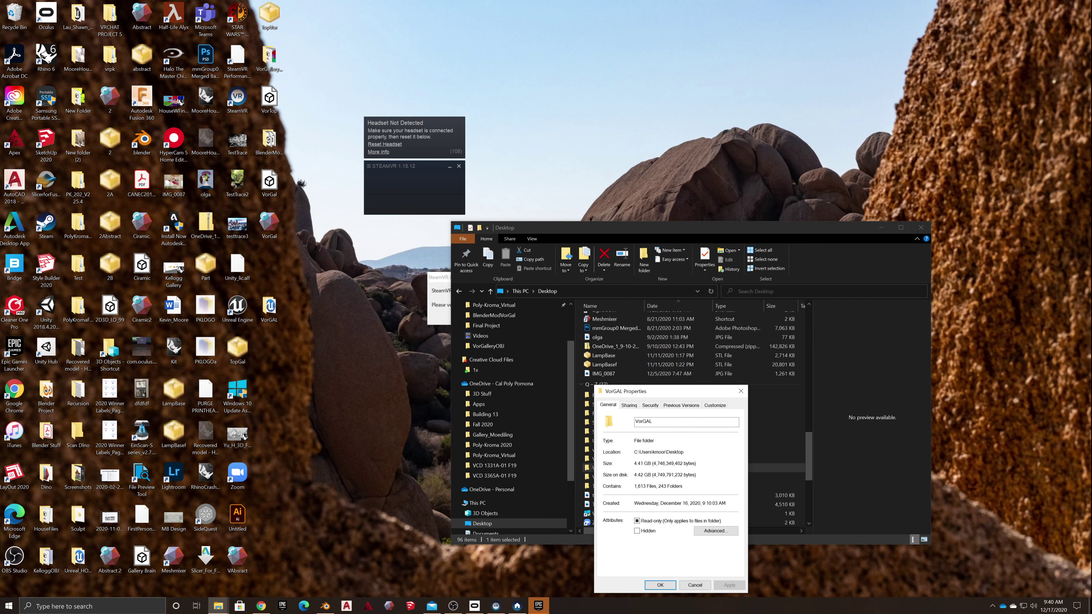
{"action": "left_click", "coordinate": [693, 585]}
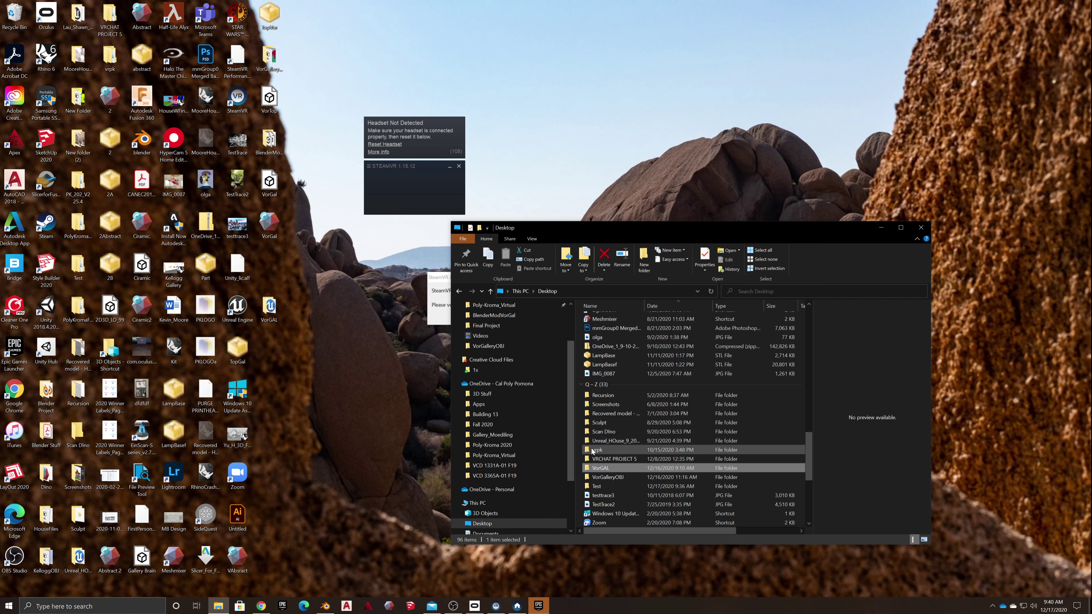
Check the size of the Test folder in its properties, and return from the VorGAL folder to the Desktop folder.
{"action": "right_click", "coordinate": [595, 489]}
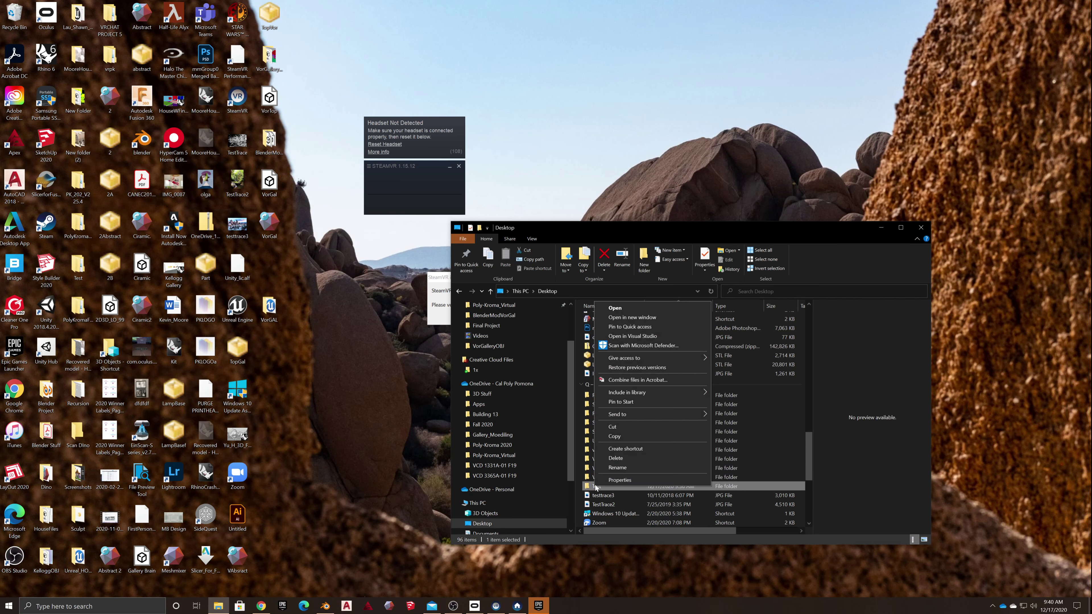
{"action": "left_click", "coordinate": [603, 479]}
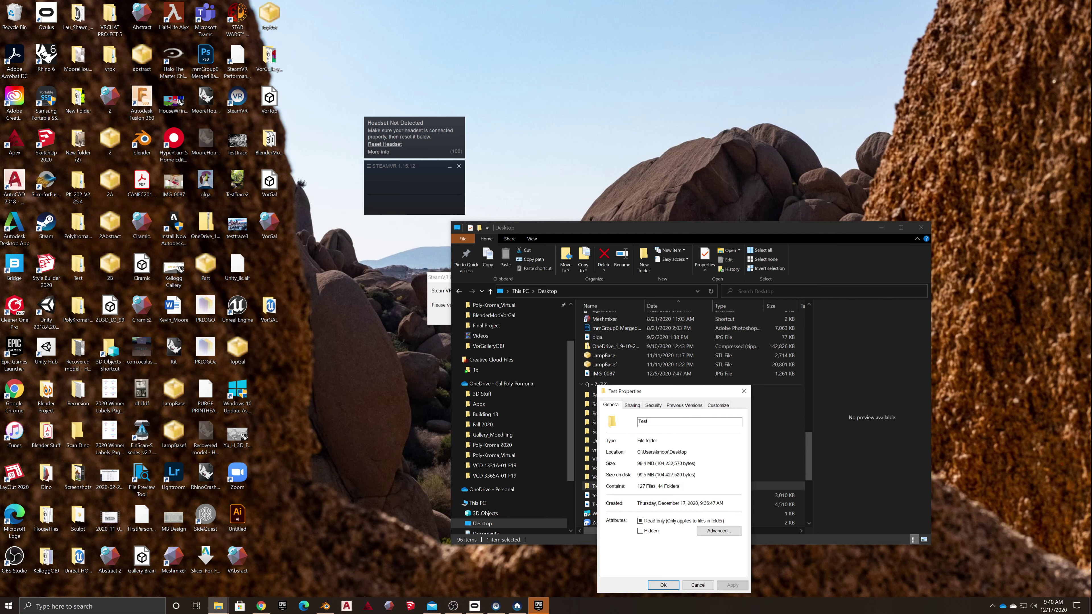
{"action": "left_click", "coordinate": [744, 392]}
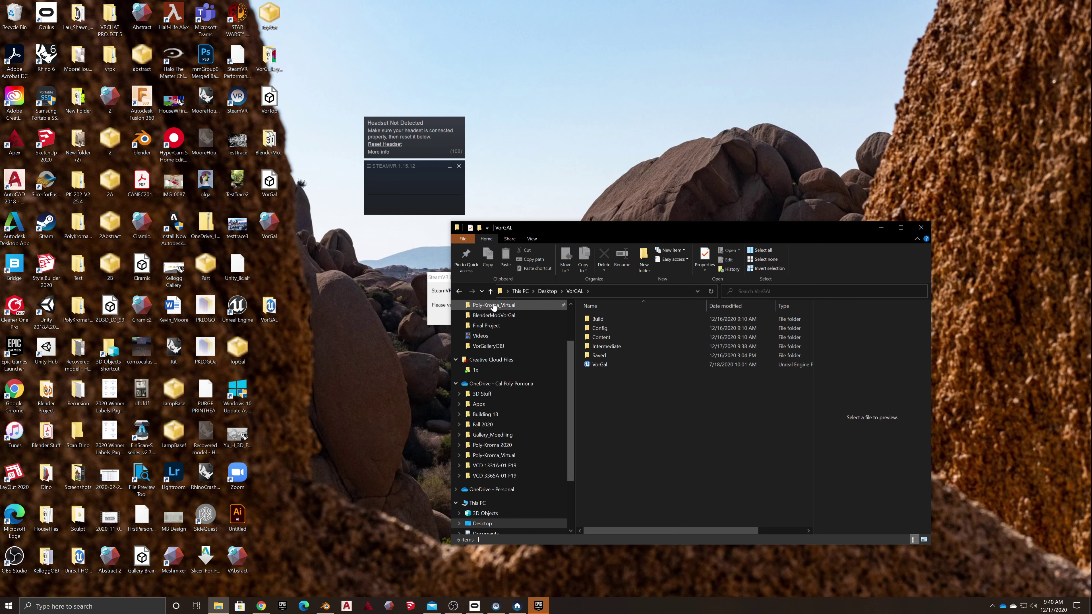
{"action": "left_click", "coordinate": [458, 291]}
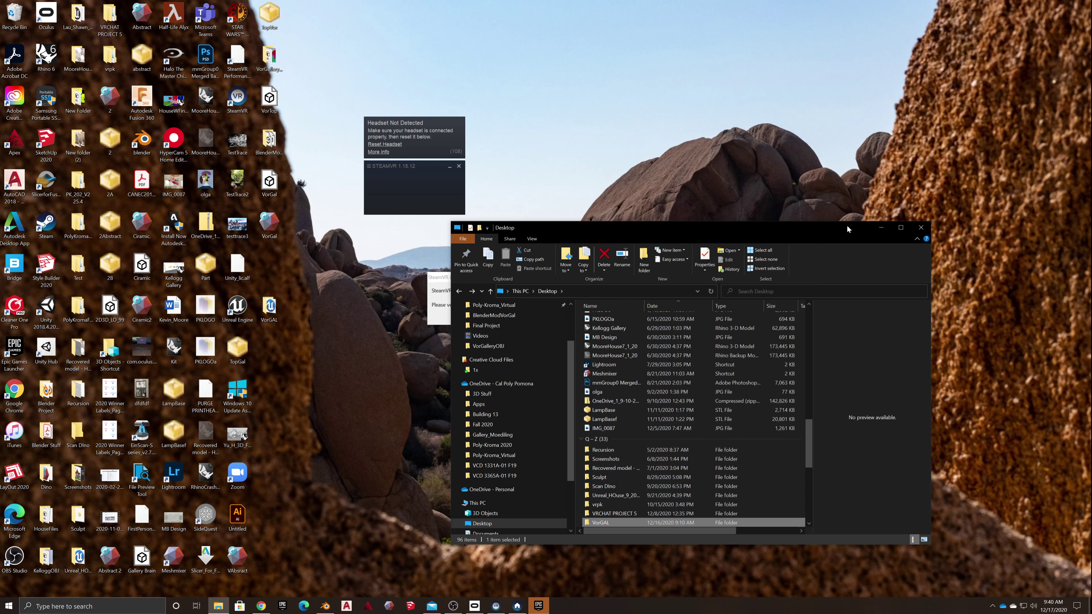
{"action": "left_click_drag", "start_coordinate": [847, 229], "coordinate": [821, 225]}
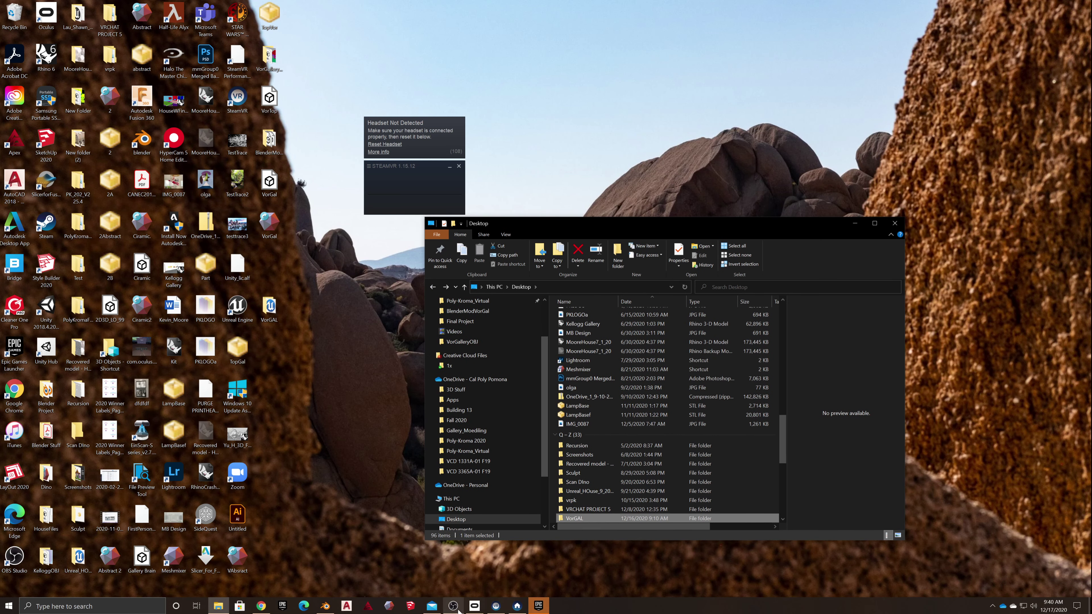